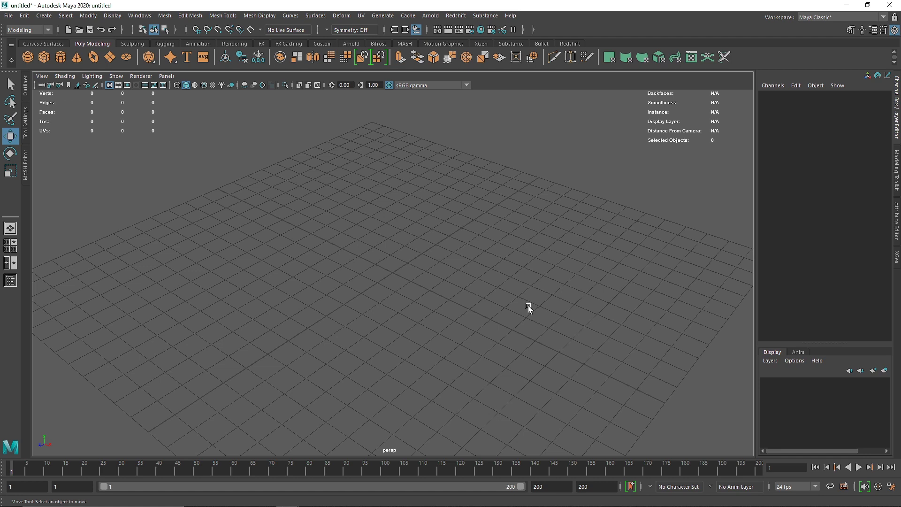
Step: Create an Arnold area light, lift it above the grid and rotate it 180° on Y
click(352, 44)
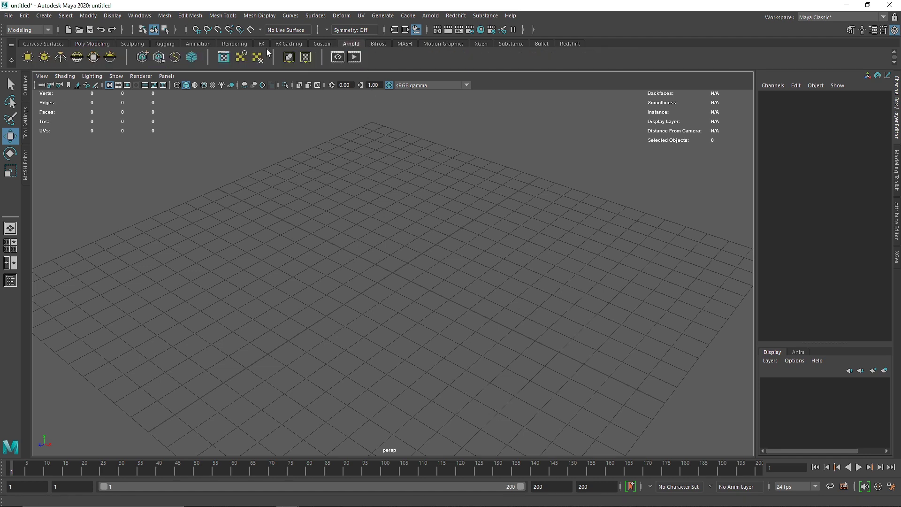
click(28, 57)
drag(394, 263, 369, 220)
key(e)
click(870, 133)
text(180)
key(Return)
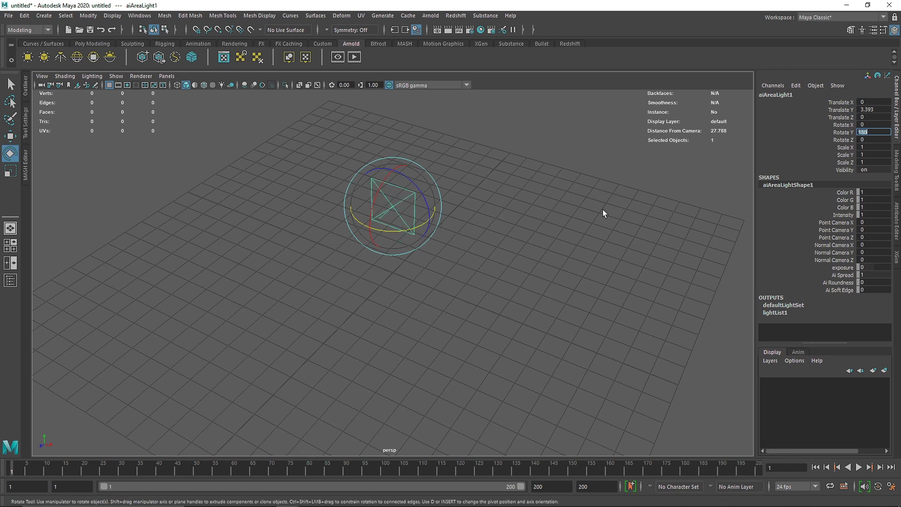
Step: Scale the area light to 5.043 × 1.475 × 2.278 and raise it to height 4.058
click(547, 205)
click(398, 215)
key(r)
drag(394, 207, 432, 204)
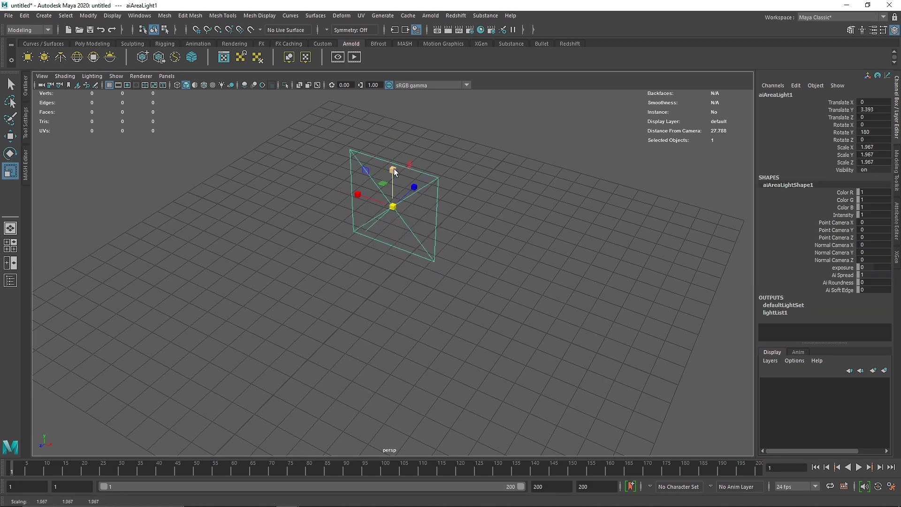
drag(393, 169, 305, 175)
drag(393, 206, 393, 164)
key(w)
alt+drag(488, 266, 395, 199)
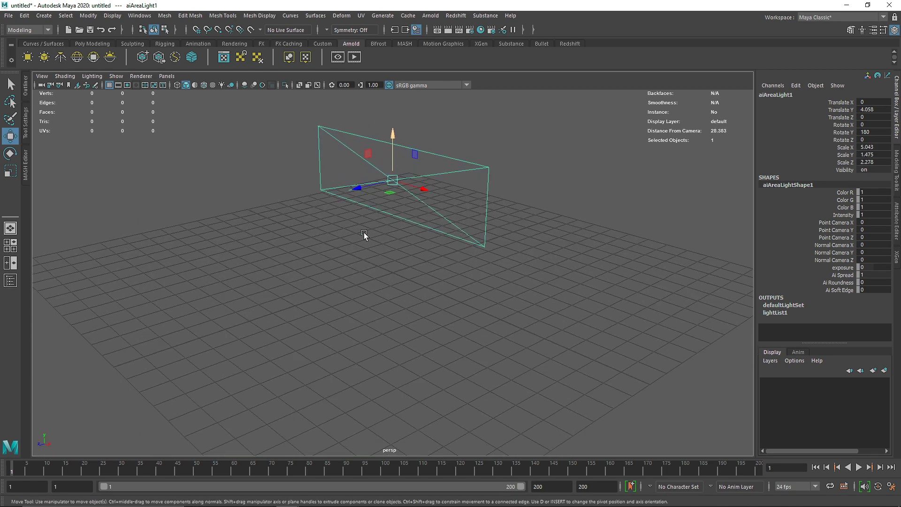
alt+drag(365, 232, 314, 201)
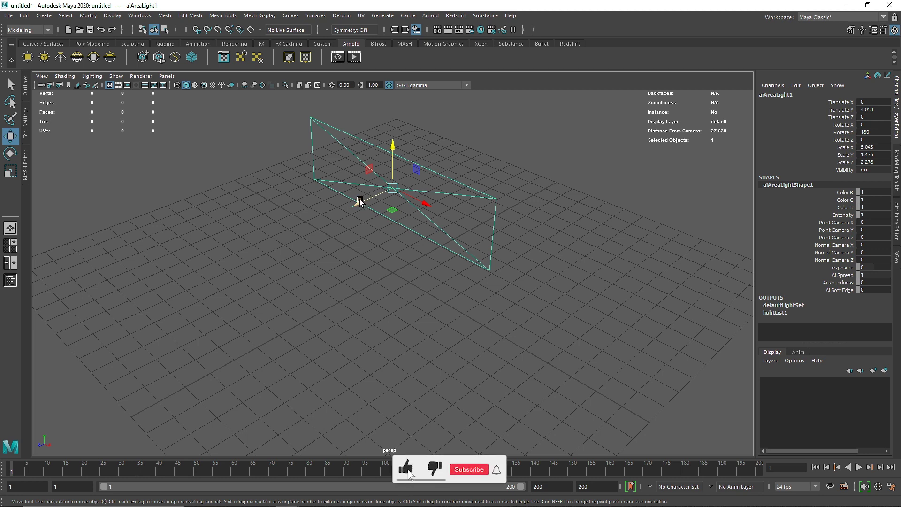
Step: Dock the Arnold RenderView beside the viewport and set the light's Exposure to 10
click(355, 57)
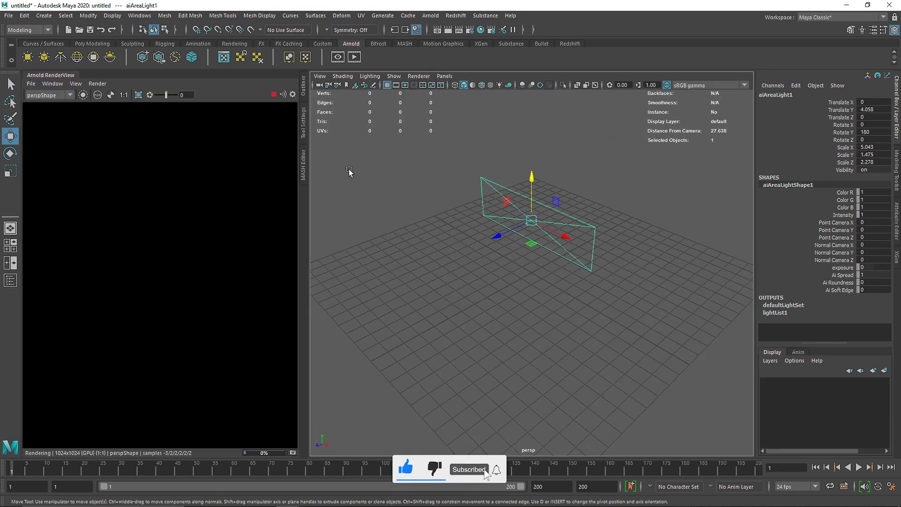
click(897, 184)
click(896, 221)
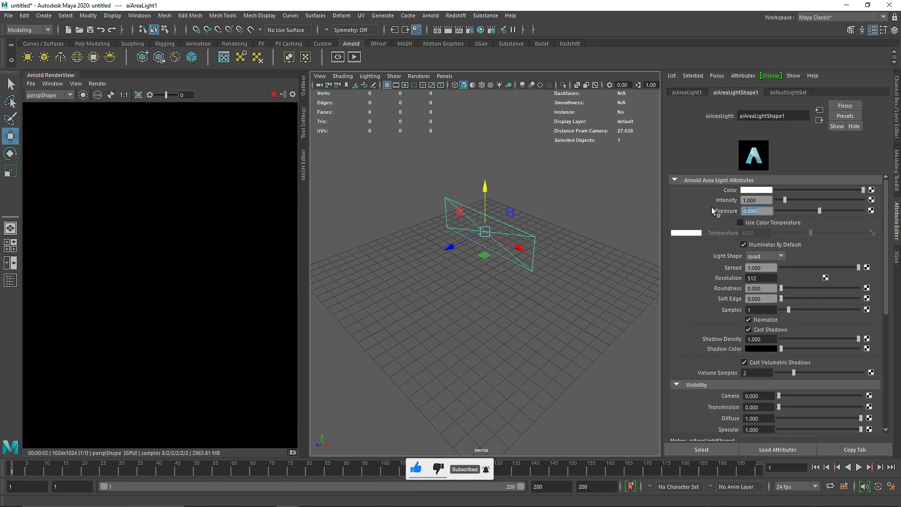
text(10)
key(Return)
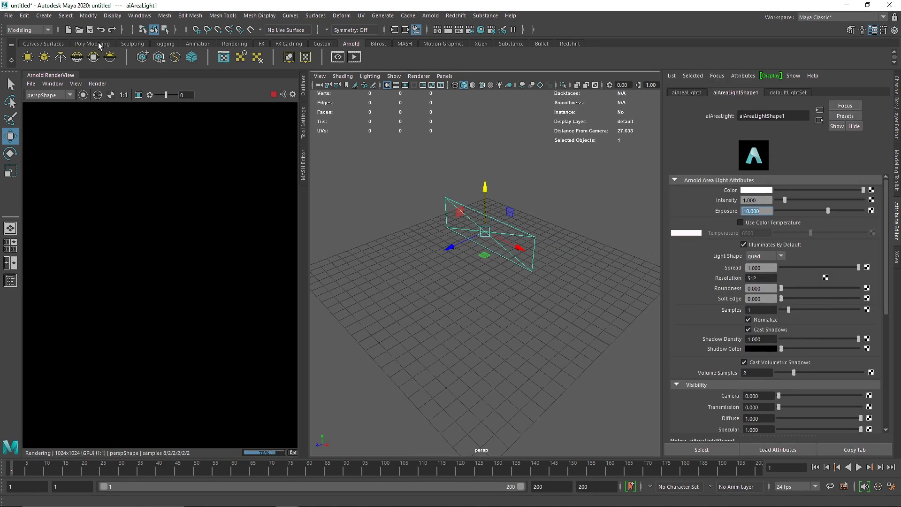
Step: Add a polygon test sphere, pushed forward along Z and raised off the grid
click(98, 42)
click(27, 57)
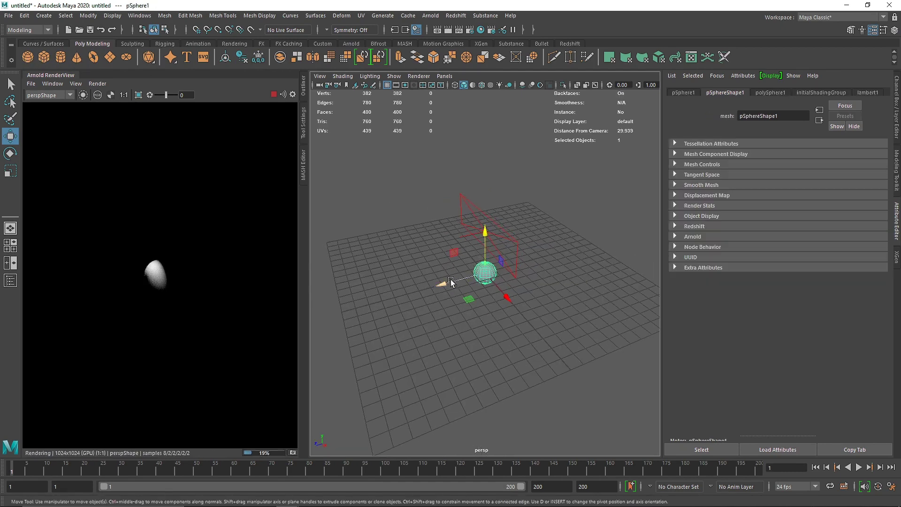
drag(443, 283, 371, 303)
drag(409, 265, 408, 241)
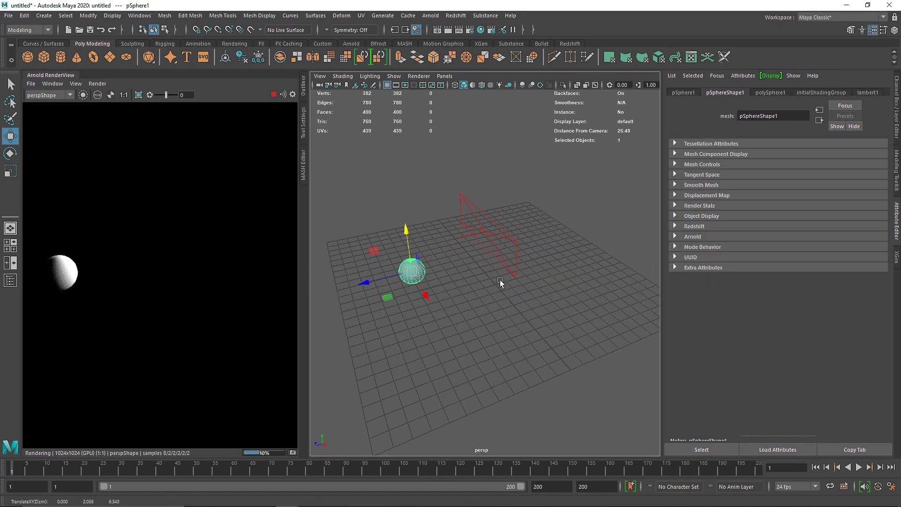
Step: Lower the area light's Exposure, then set it back to 0
click(517, 274)
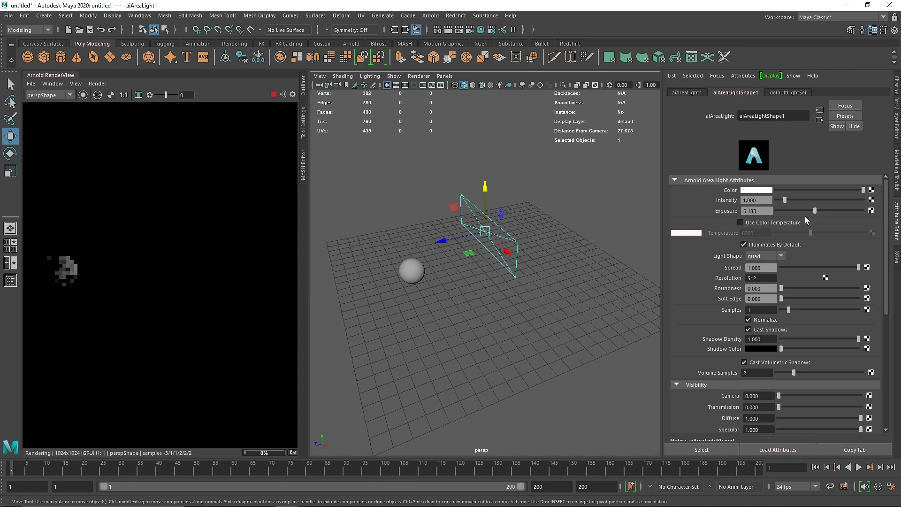
drag(810, 215, 800, 216)
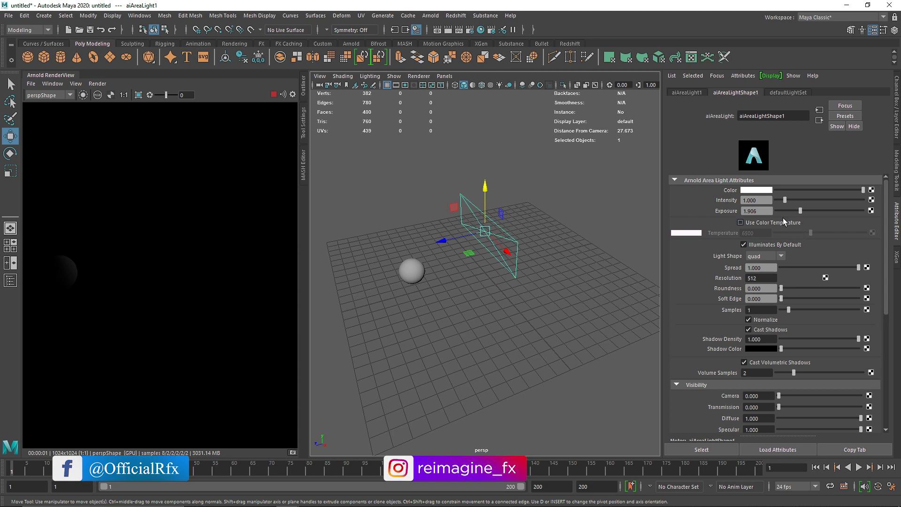
drag(761, 212, 700, 212)
text(0)
key(Return)
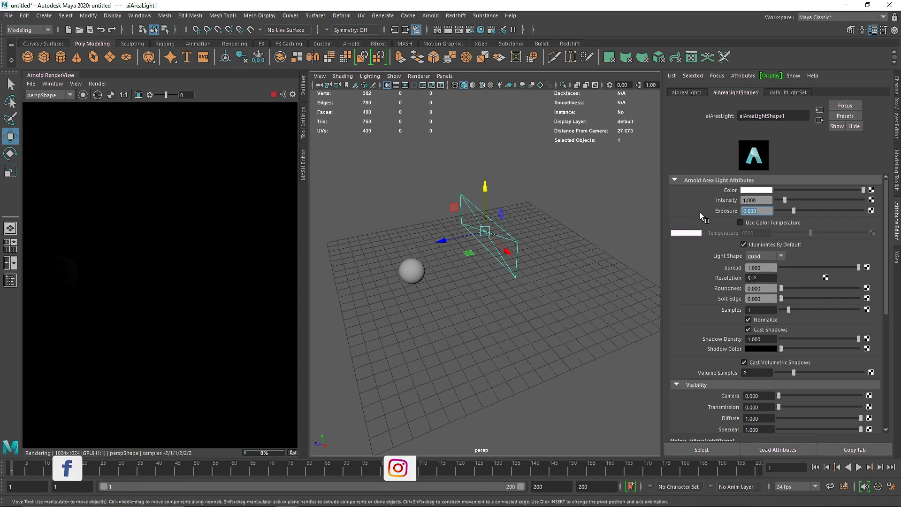
Step: Delete the test sphere
alt+drag(449, 274, 472, 257)
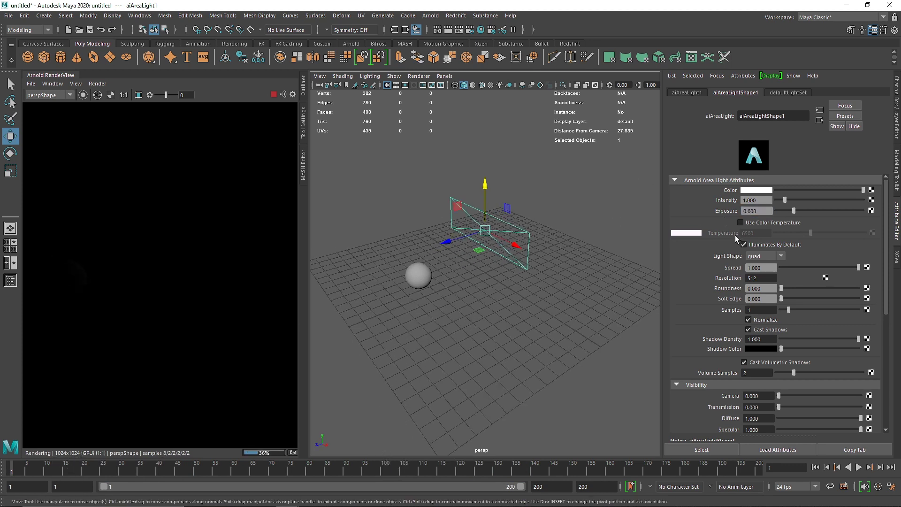
click(419, 288)
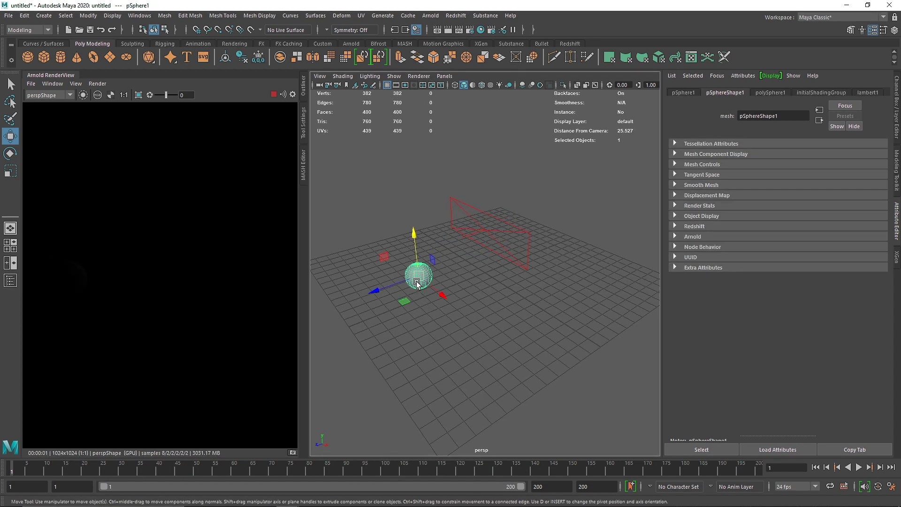
key(Delete)
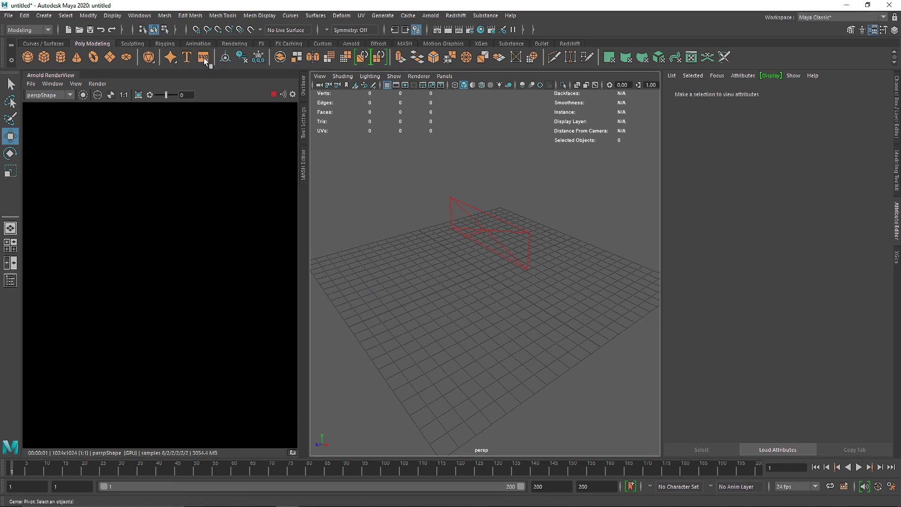
Step: Create a poly plane scaled to 24.792 with width and height subdivisions of 1
click(109, 57)
key(r)
drag(486, 272, 644, 292)
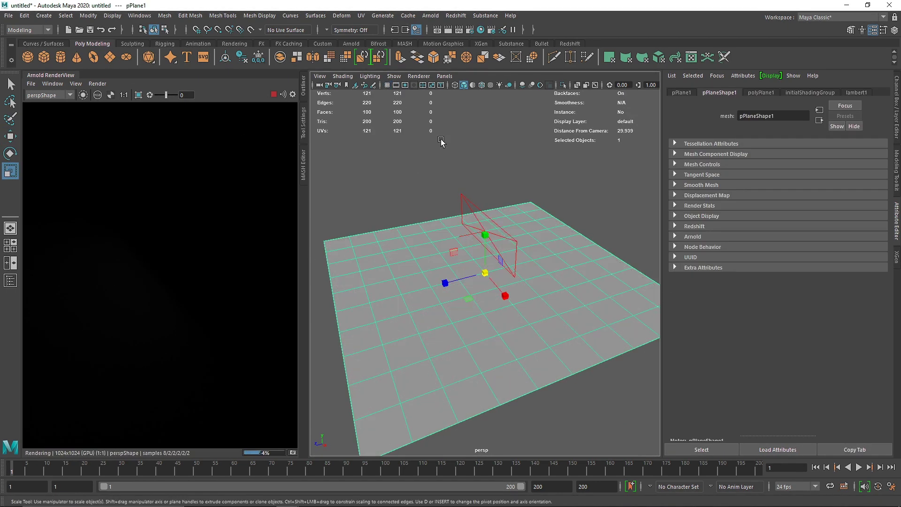
click(897, 131)
click(789, 198)
click(866, 223)
text(10)
click(867, 230)
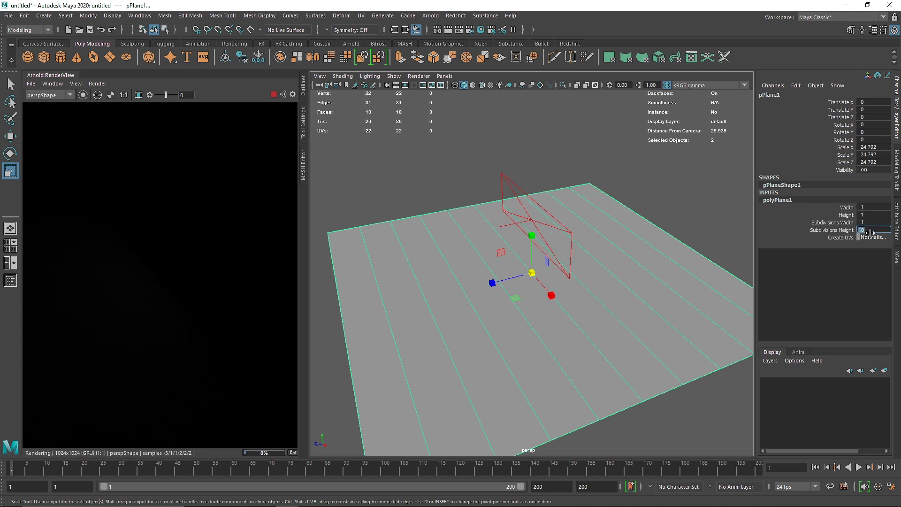
text(1)
key(Return)
Step: Close the Arnold RenderView panel
click(435, 162)
mouse_move(511, 274)
alt+mouse_down()
mouse_move(473, 241)
mouse_move(499, 267)
alt+mouse_up()
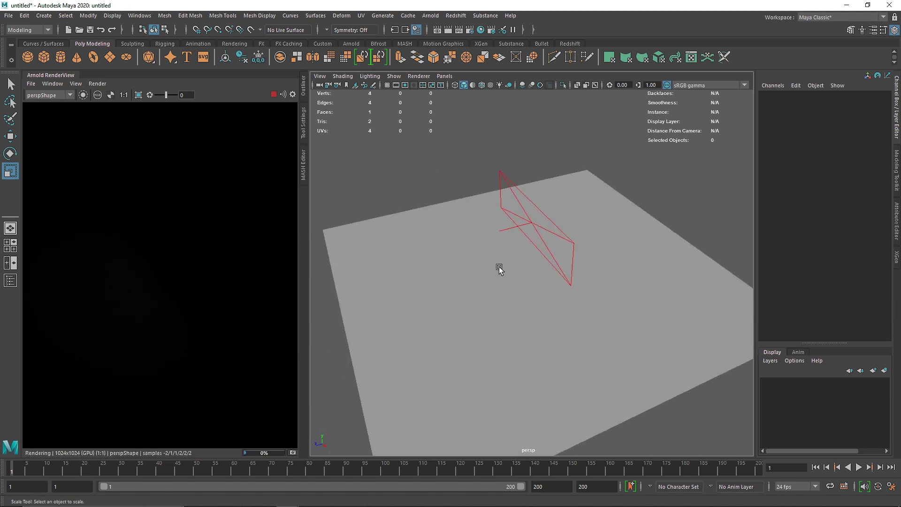
click(499, 269)
mouse_move(413, 216)
alt+mouse_down()
mouse_move(394, 211)
mouse_move(425, 218)
alt+mouse_up()
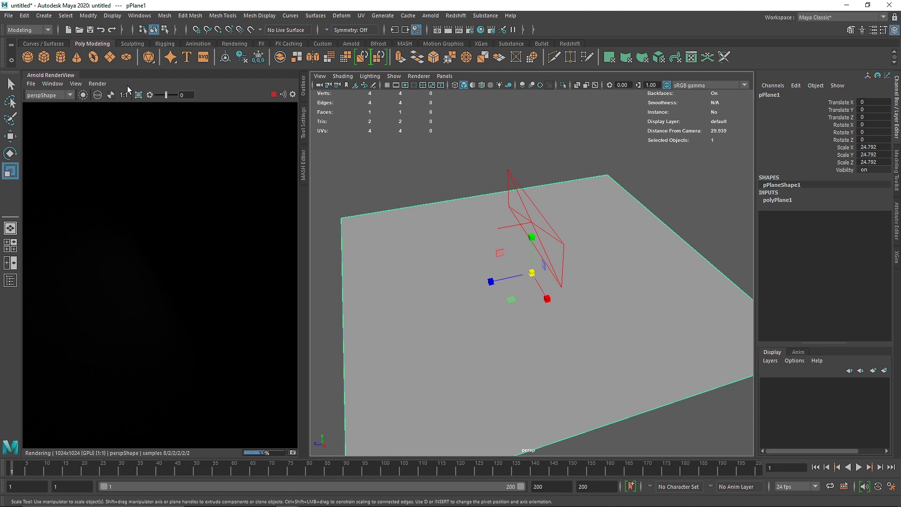
right_click(58, 76)
click(85, 114)
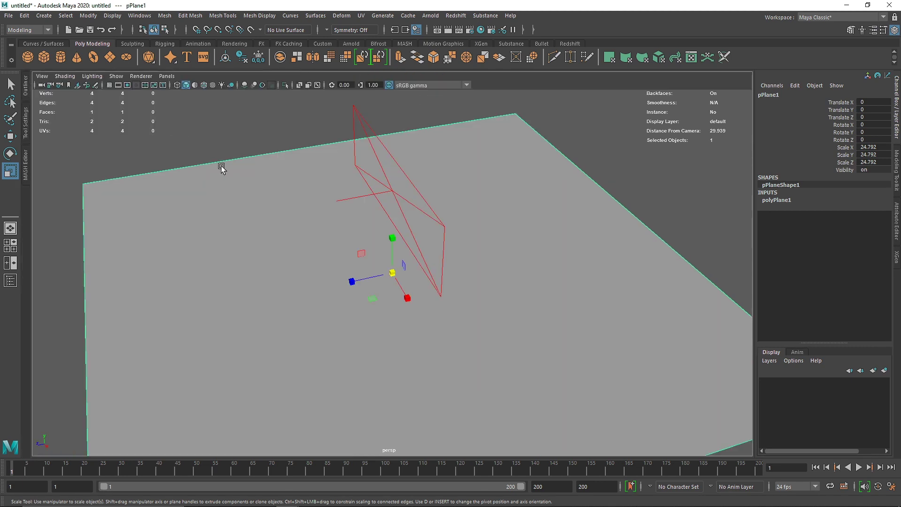
Step: Light the viewport with the scene's own lights, leaving the floor nearly black
alt+drag(221, 167, 310, 196)
scroll(329, 202, up, 5)
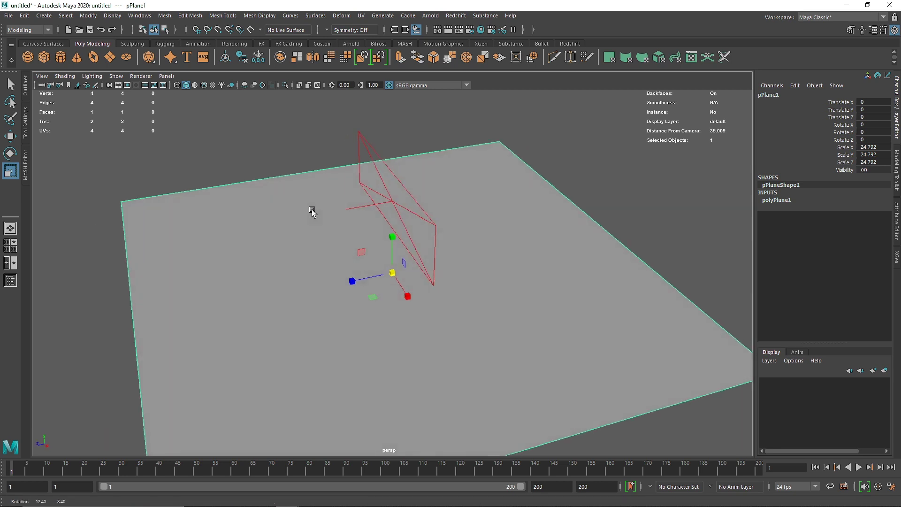
click(249, 117)
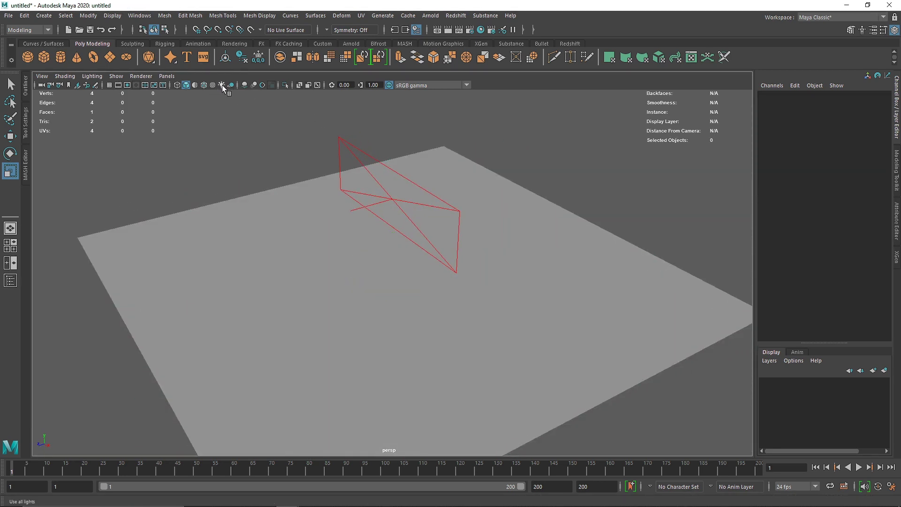
click(221, 85)
Step: Lower the area light to Y 2.23, Z -1.019 and set its Exposure to 1.575
alt+drag(267, 121, 316, 211)
click(364, 166)
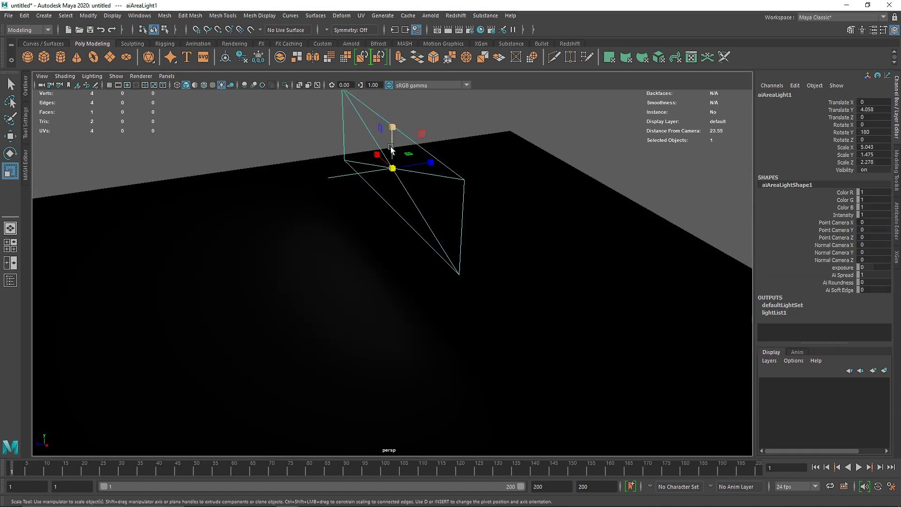
key(w)
drag(394, 140, 393, 190)
drag(342, 225, 363, 228)
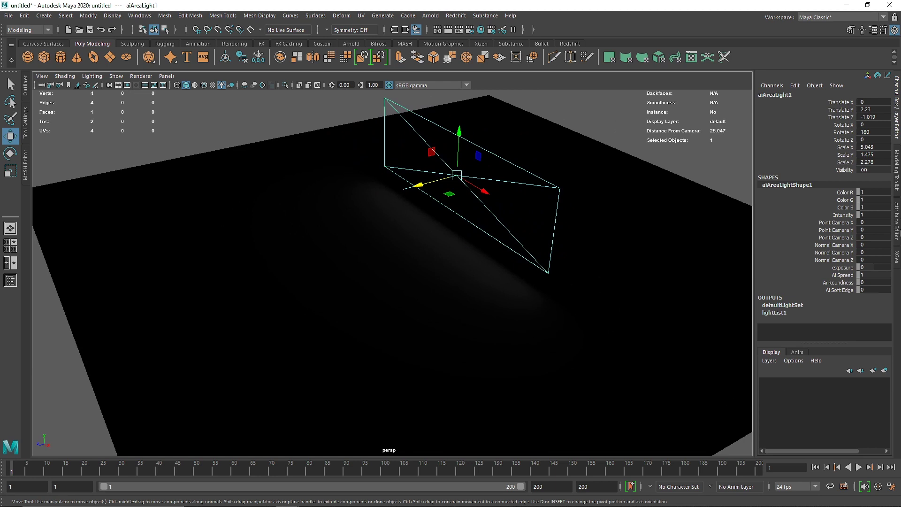
click(896, 217)
mouse_move(823, 211)
mouse_down()
mouse_move(860, 218)
mouse_move(805, 217)
mouse_move(812, 207)
mouse_up()
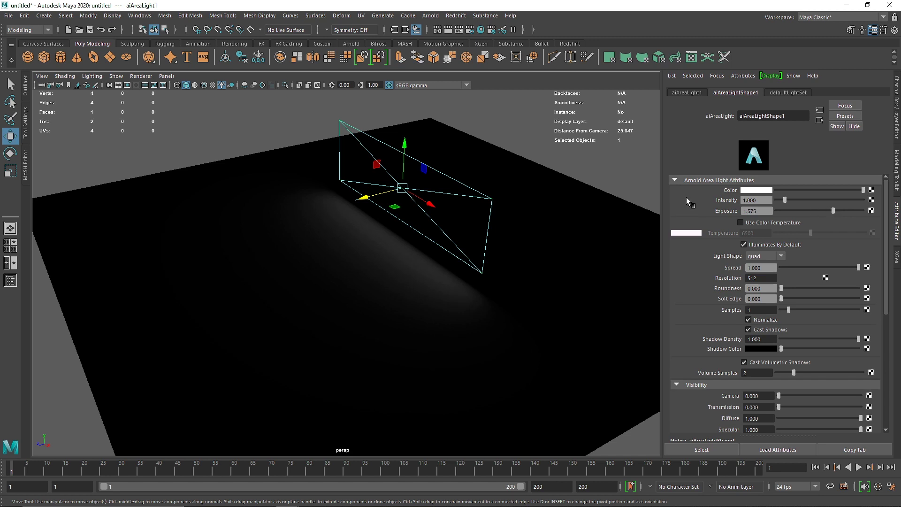
Step: Reset the area light's Exposure to 0
click(751, 210)
text(00)
key(Return)
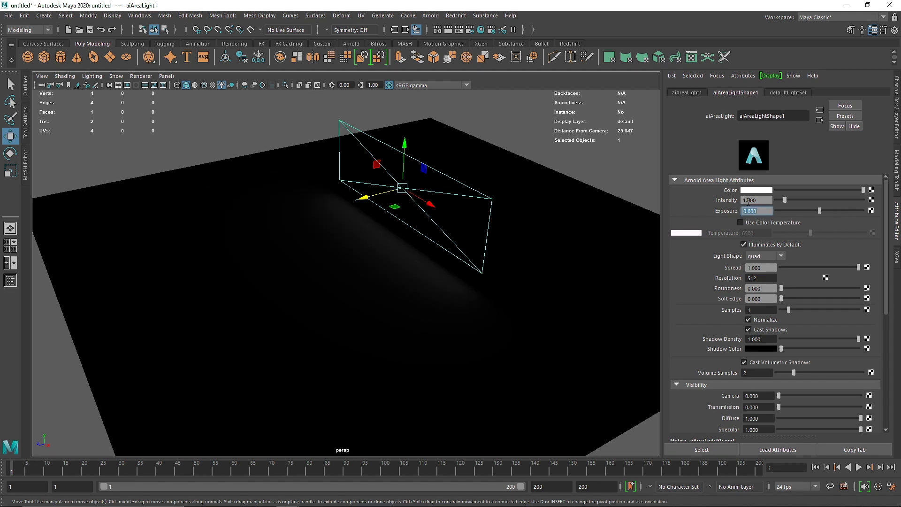
Step: Open the Exposure attribute's context menu with its Create New Expression option
right_click(725, 212)
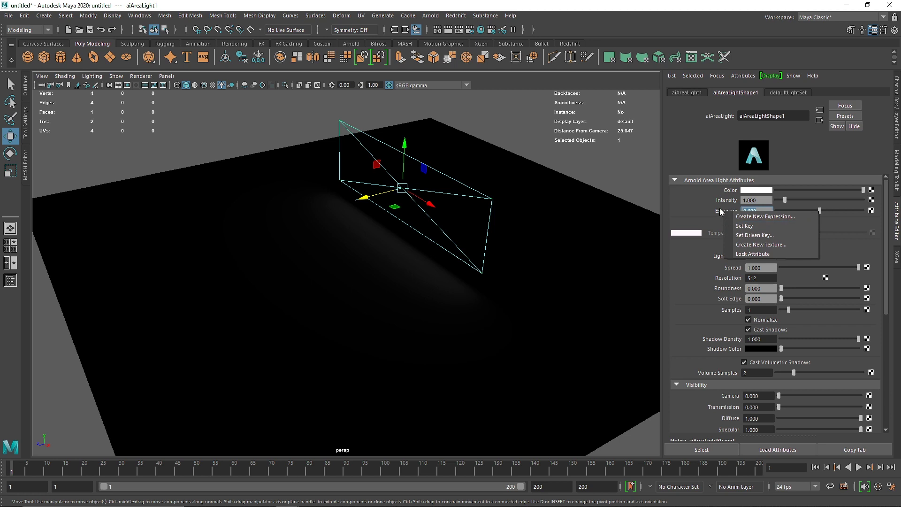
click(721, 211)
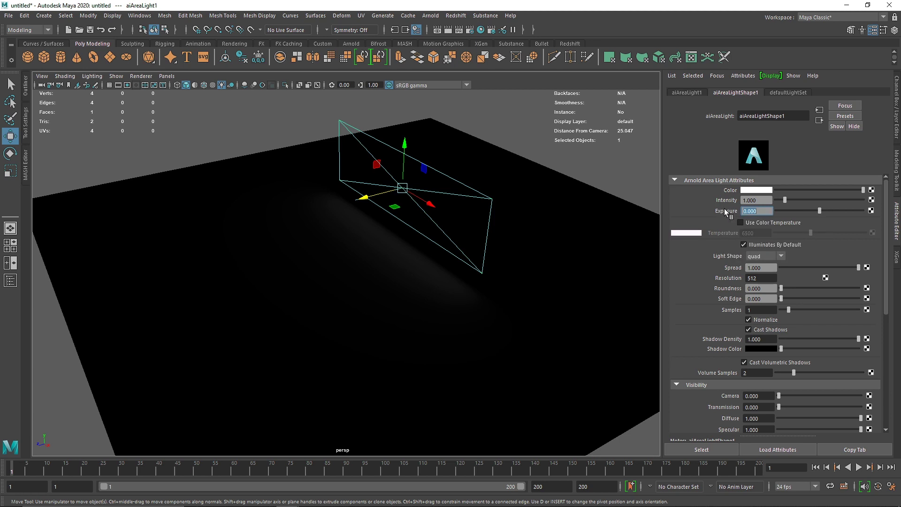
right_click(725, 211)
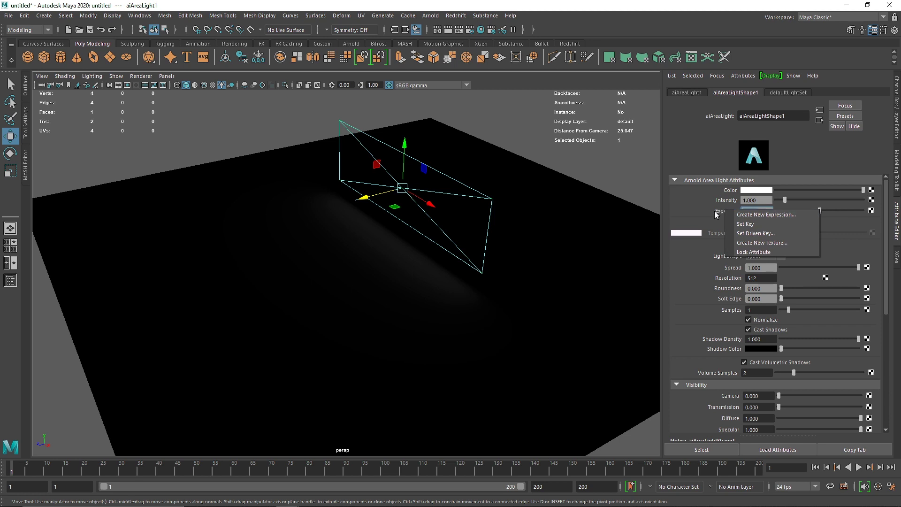
right_click(719, 210)
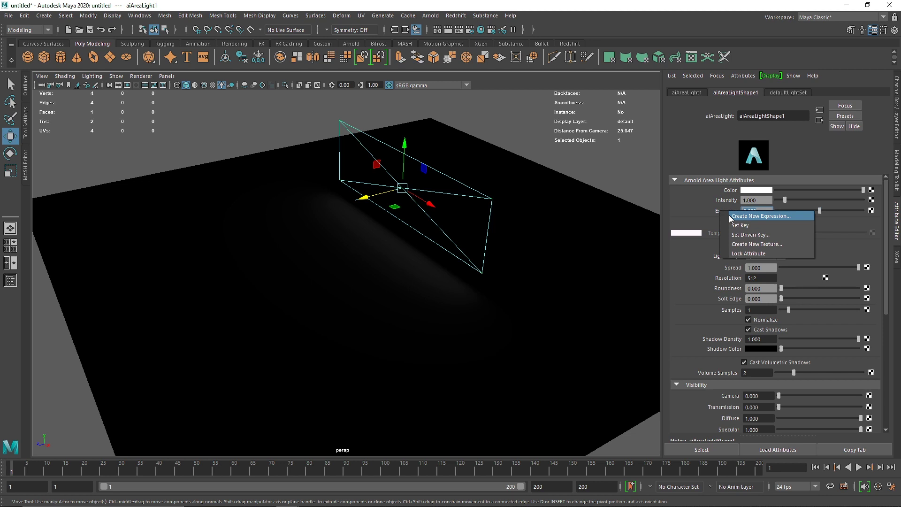
Step: Start a new Exposure expression and paste aiAreaLightShape1.exposure into its text box
click(778, 216)
drag(546, 112, 546, 158)
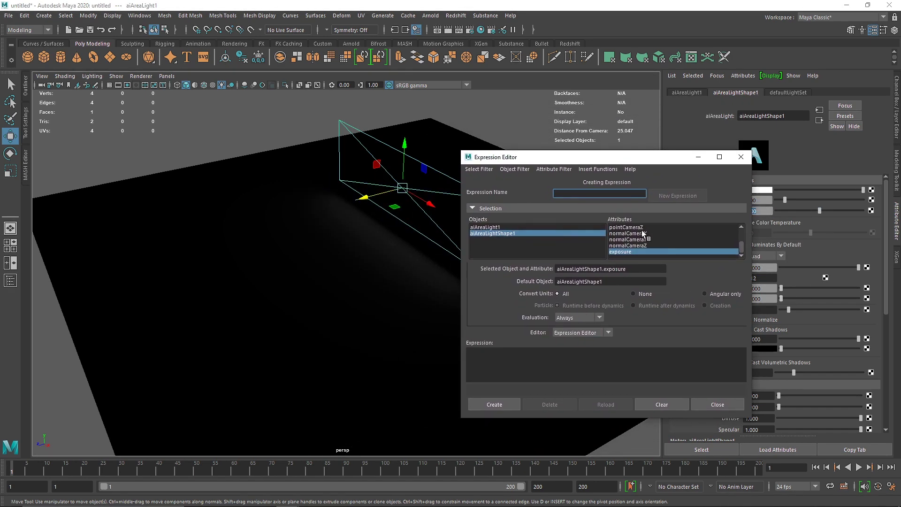
click(639, 269)
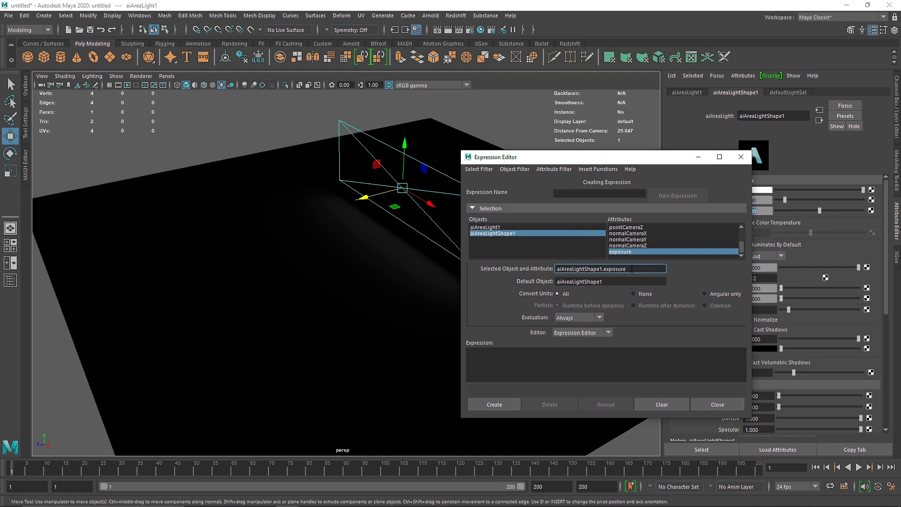
drag(632, 268, 484, 269)
key(ctrl+c)
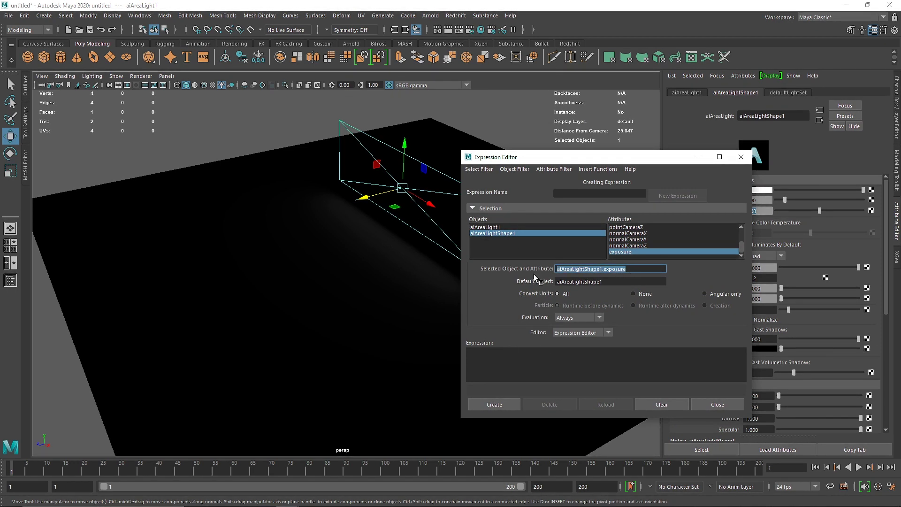
click(524, 351)
key(ctrl+v)
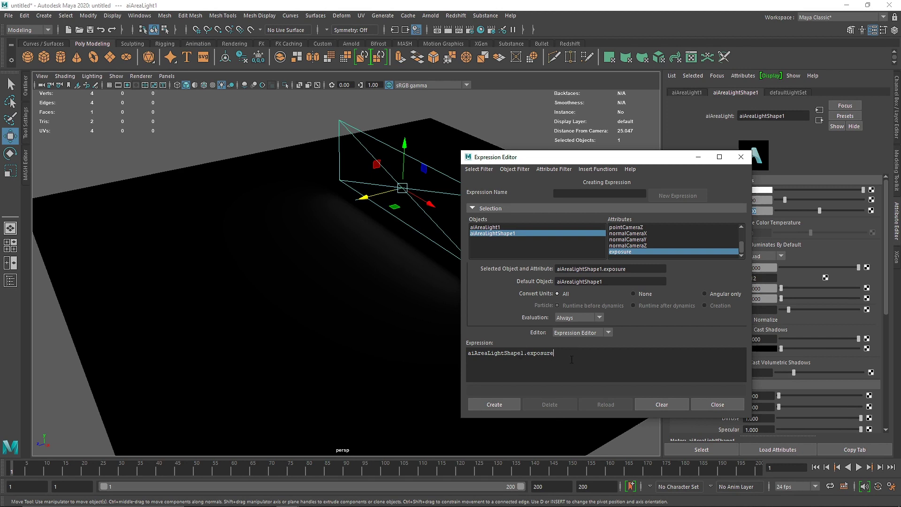
Step: Enlarge the expression font and reposition and resize the Expression Editor window
ctrl+scroll(572, 360, up, 2)
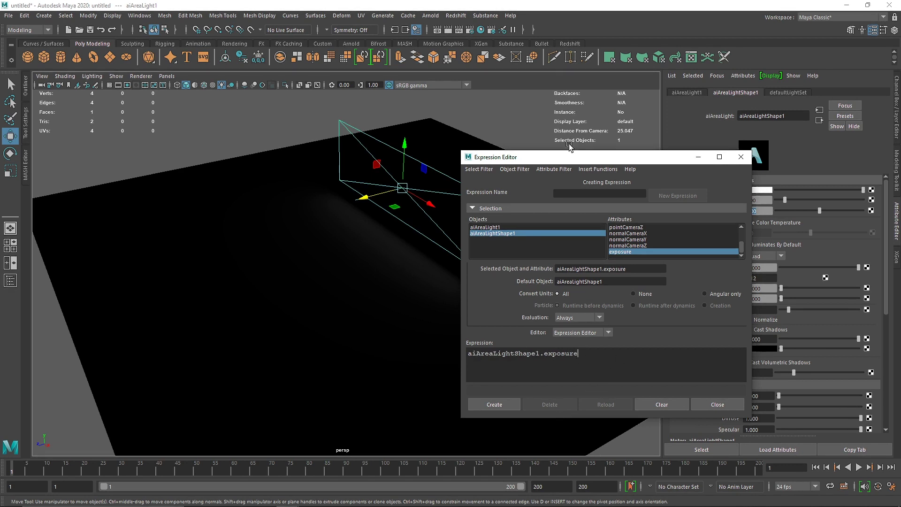
drag(569, 157, 542, 91)
ctrl+scroll(595, 295, up, 2)
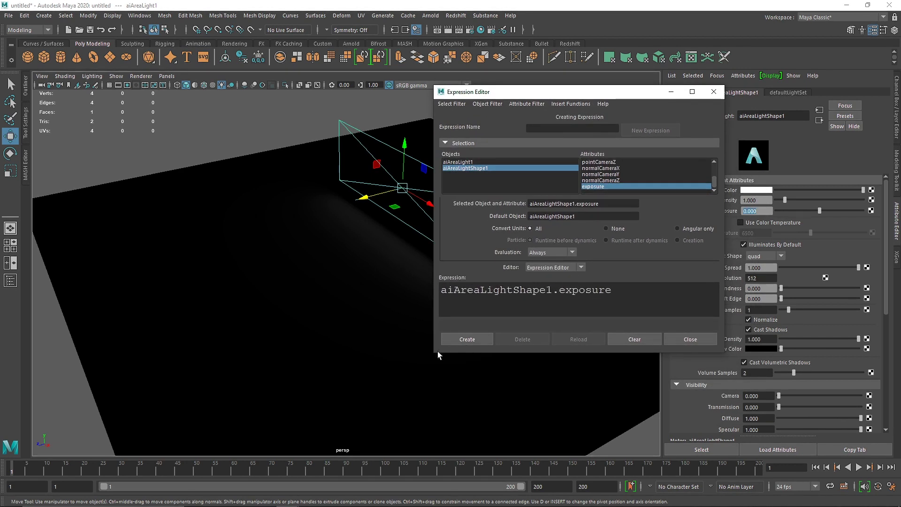
drag(435, 353, 382, 382)
drag(540, 88, 638, 87)
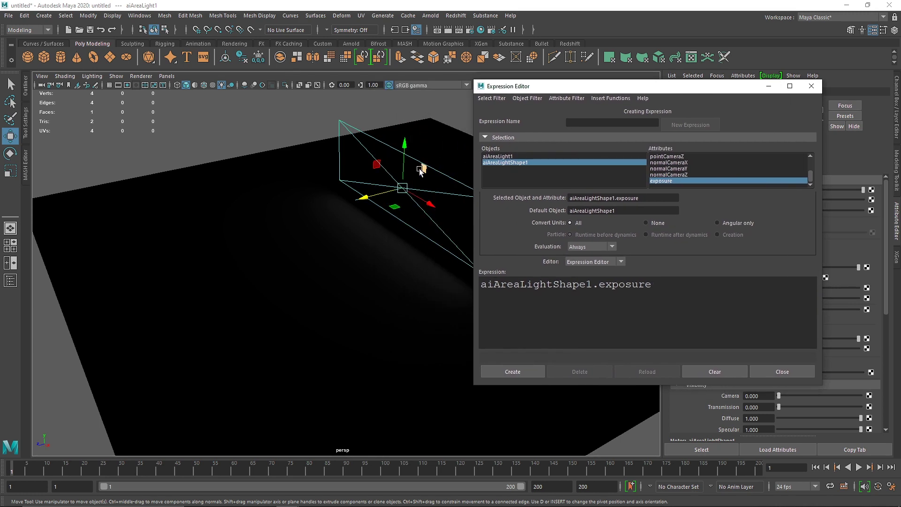
alt+middle_drag(421, 168, 375, 168)
click(704, 300)
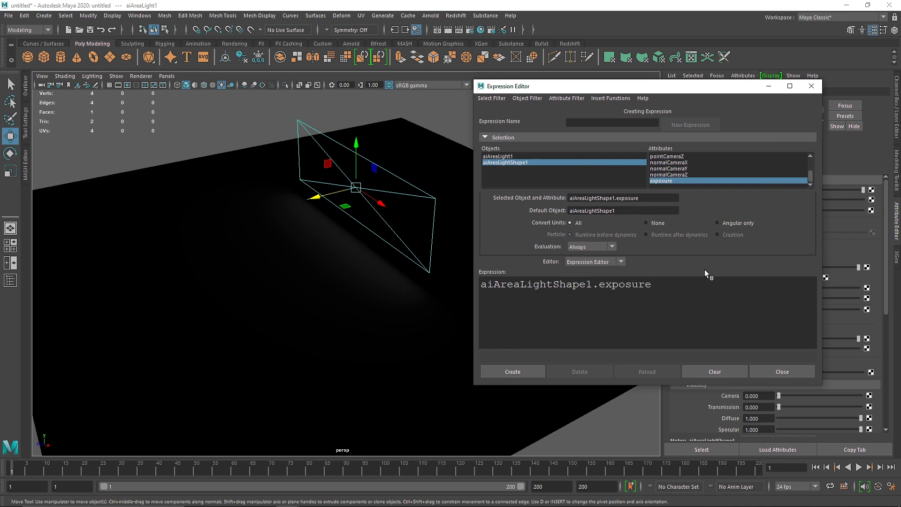
mouse_move(676, 90)
mouse_down()
mouse_move(599, 89)
mouse_move(657, 91)
mouse_up()
click(747, 211)
click(96, 85)
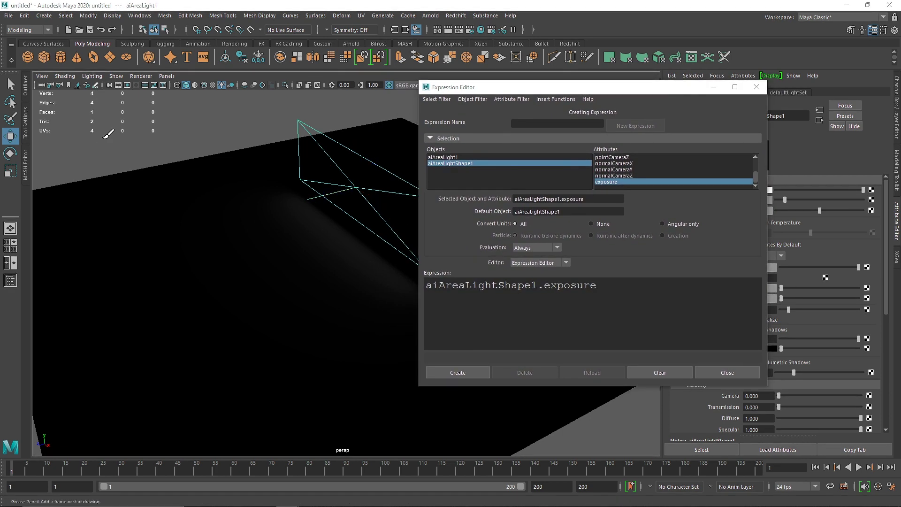
Step: Draw Grease Pencil sketches over the viewport, then delete them and close the toolbar
mouse_move(118, 256)
mouse_down()
mouse_move(133, 315)
mouse_move(181, 273)
mouse_move(133, 310)
mouse_up()
drag(150, 265, 100, 277)
drag(91, 253, 152, 266)
drag(90, 266, 154, 270)
drag(147, 272, 100, 297)
mouse_move(106, 215)
mouse_down()
mouse_move(112, 240)
mouse_move(69, 197)
mouse_move(128, 229)
mouse_move(115, 256)
mouse_up()
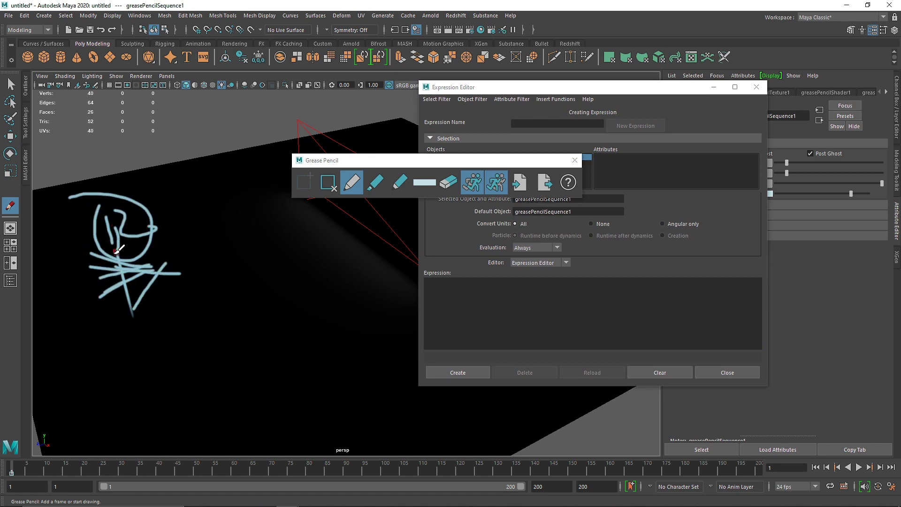
mouse_move(204, 333)
mouse_down()
mouse_move(249, 337)
mouse_move(273, 382)
mouse_move(302, 402)
mouse_up()
mouse_move(320, 353)
mouse_down()
mouse_move(320, 380)
mouse_move(348, 388)
mouse_up()
key(Delete)
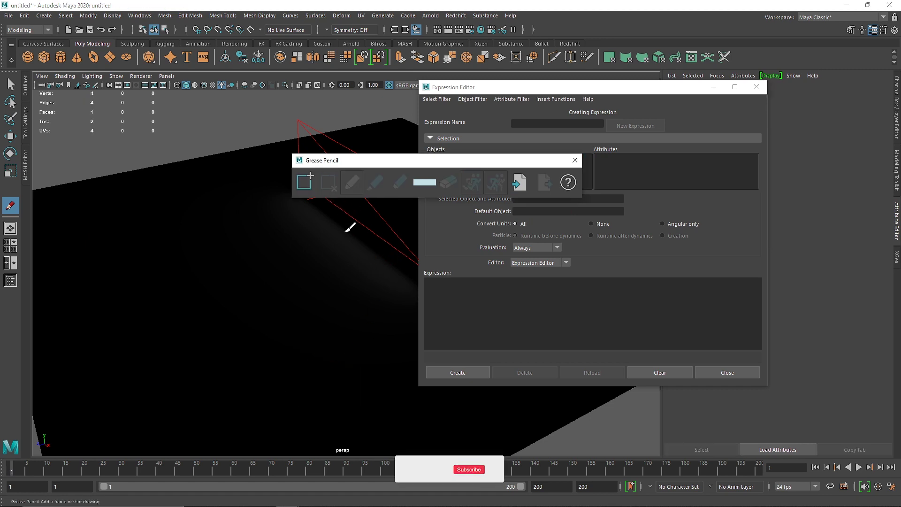
click(574, 160)
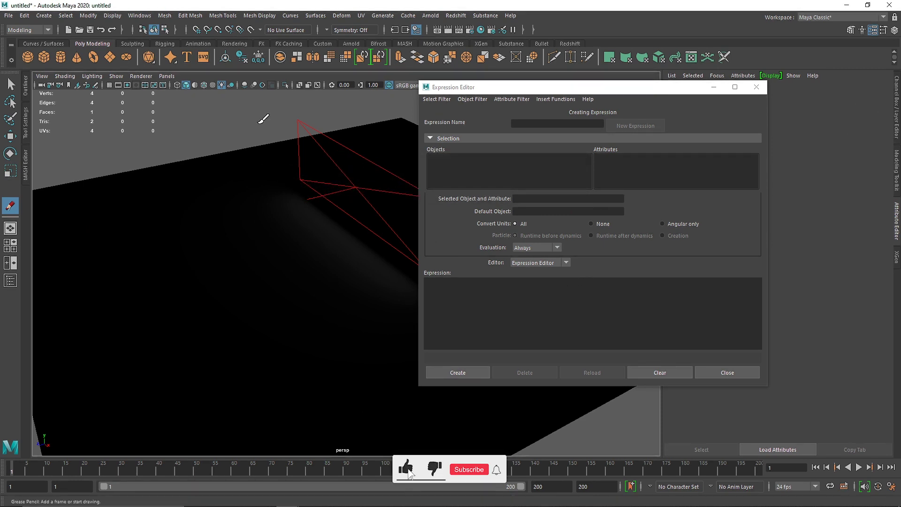
Step: Close the empty editor and start a new expression on the area light's Exposure
key(q)
click(347, 150)
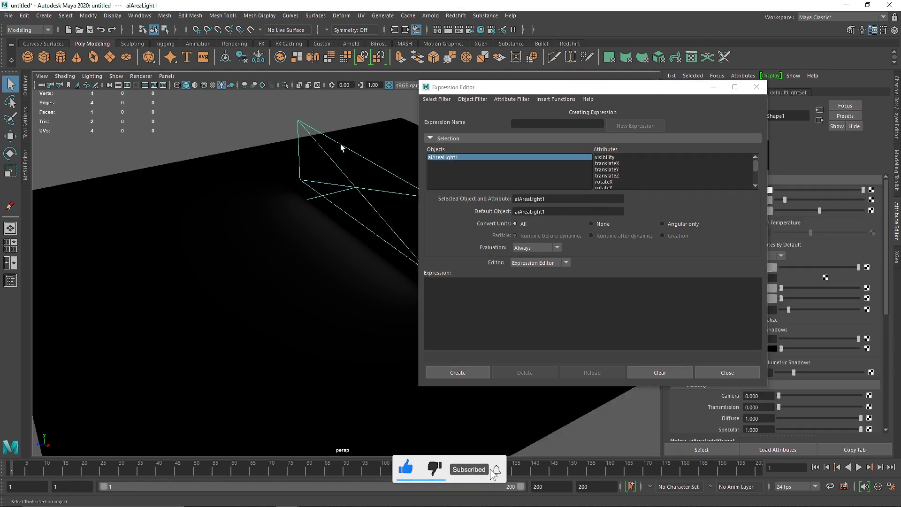
click(756, 87)
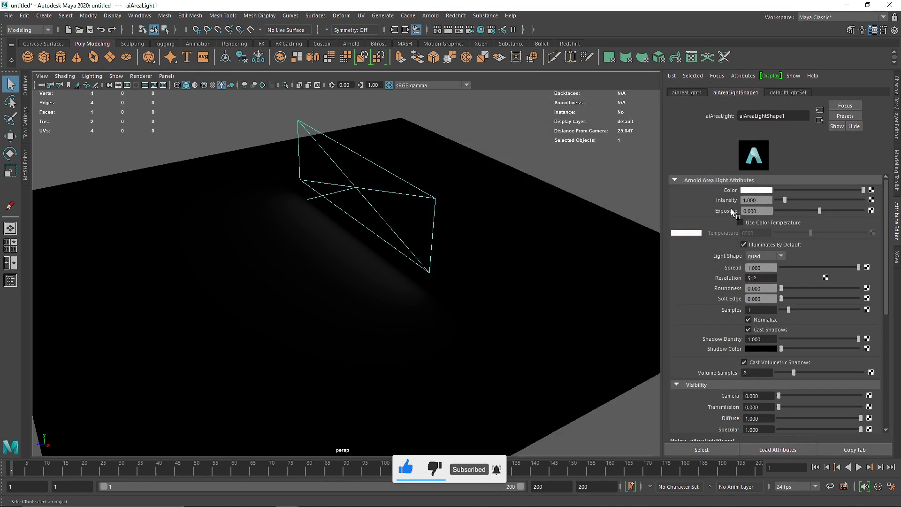
right_click(746, 211)
click(772, 214)
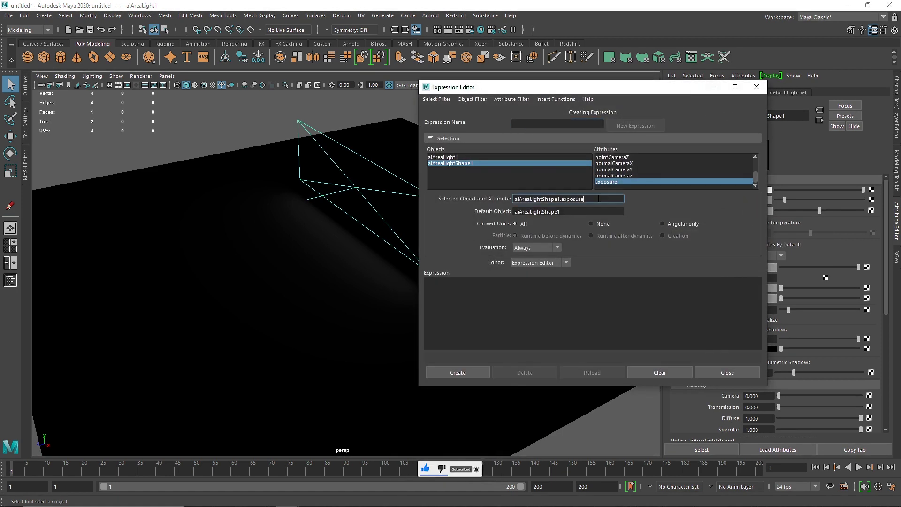
Step: Create expression1: aiAreaLightShape1.exposure = rand (0,2);
click(528, 299)
key(ctrl+v)
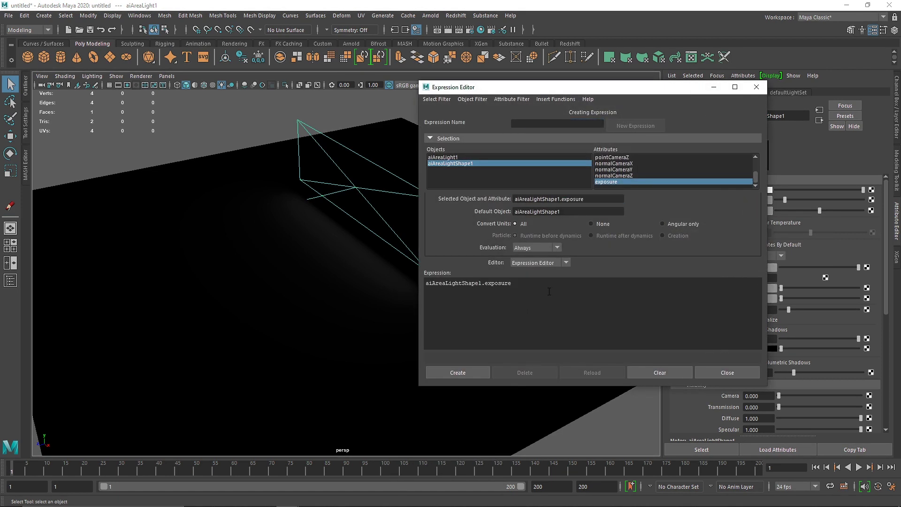
ctrl+scroll(549, 291, up, 4)
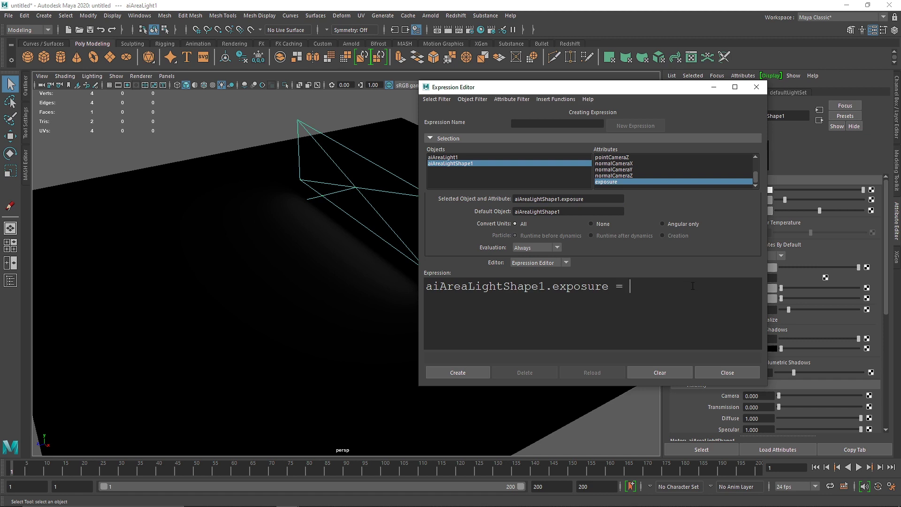
text(= rand ()
drag(604, 87, 432, 99)
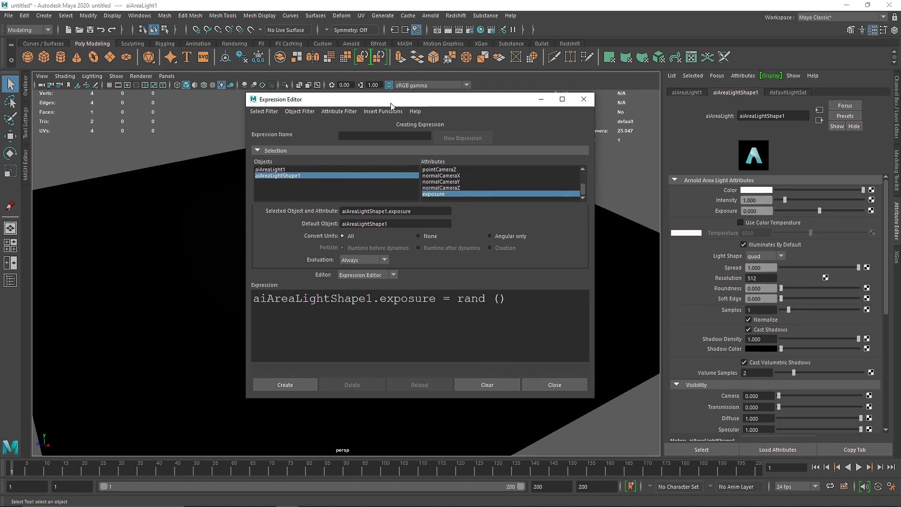
text(1,2)
drag(446, 100, 580, 122)
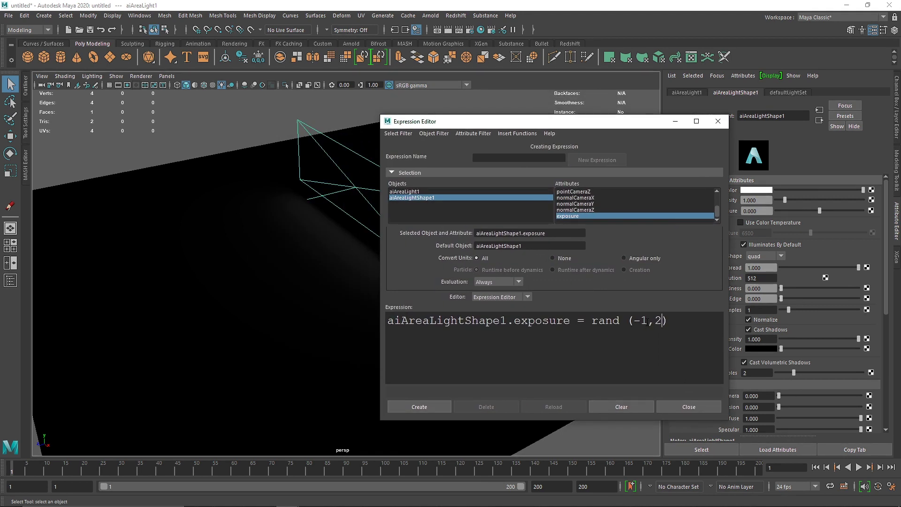
drag(648, 323, 634, 321)
text(0)
double_click(650, 321)
click(427, 411)
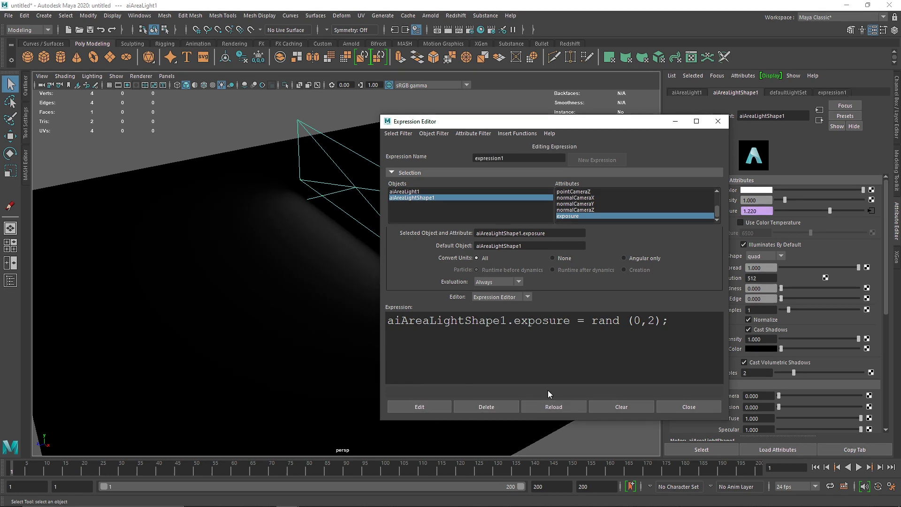
Step: Close the Expression Editor and play from frame 1 to preview the flickering exposure
click(672, 407)
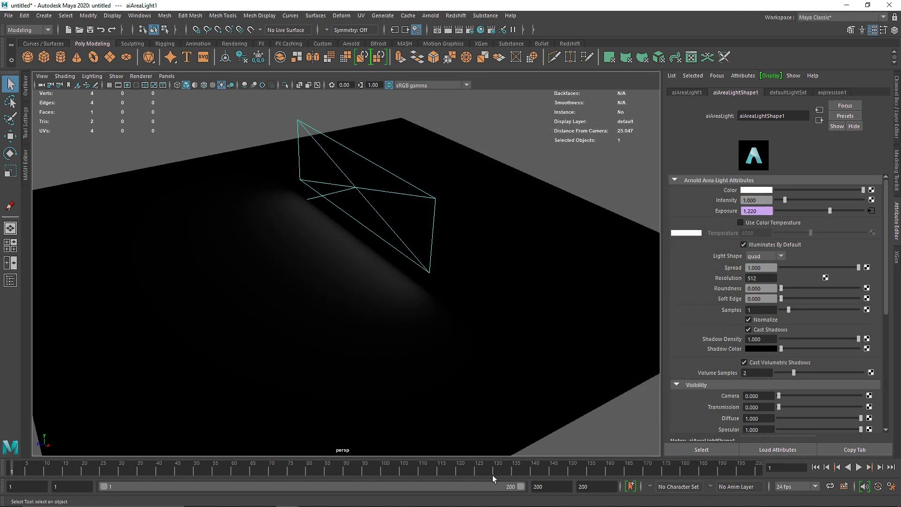
click(815, 468)
click(858, 467)
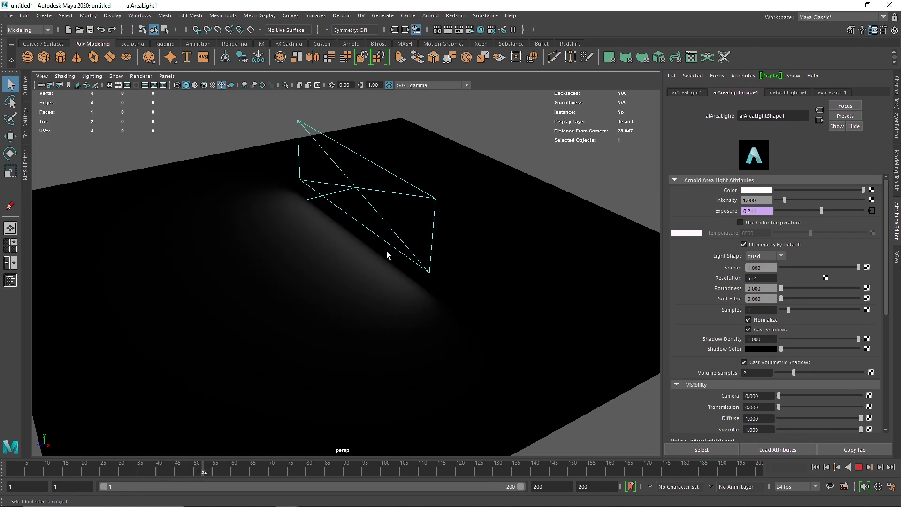
click(859, 468)
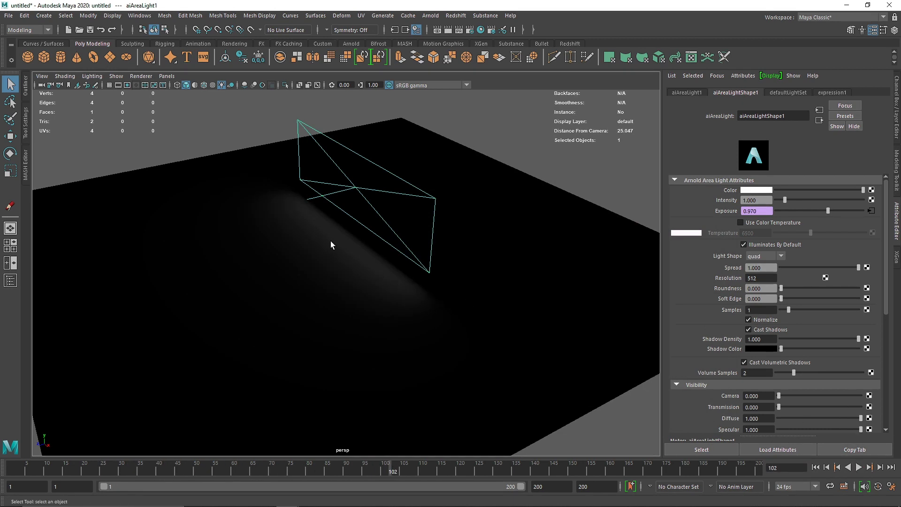
Step: Move the view closer to the light, replay the flicker, and return to frame 1
alt+drag(330, 240, 370, 227)
alt+right_drag(370, 227, 432, 241)
alt+drag(432, 241, 405, 258)
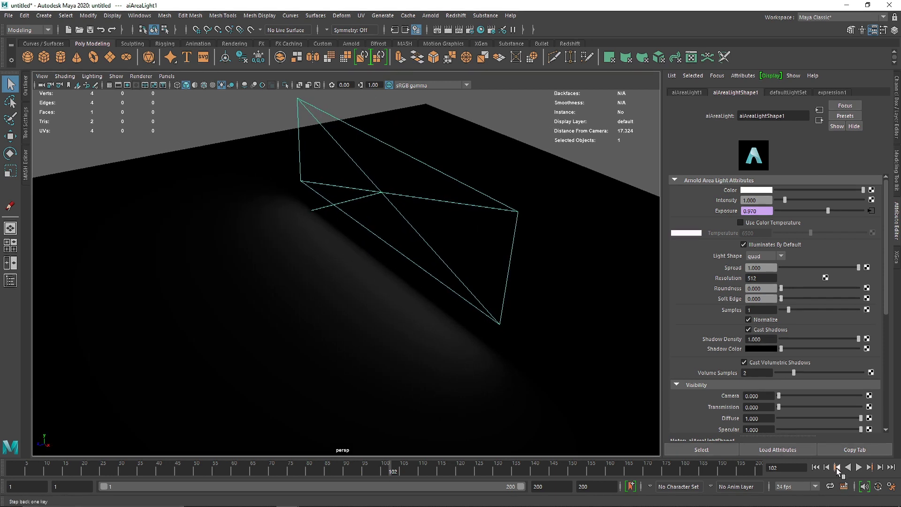
click(859, 467)
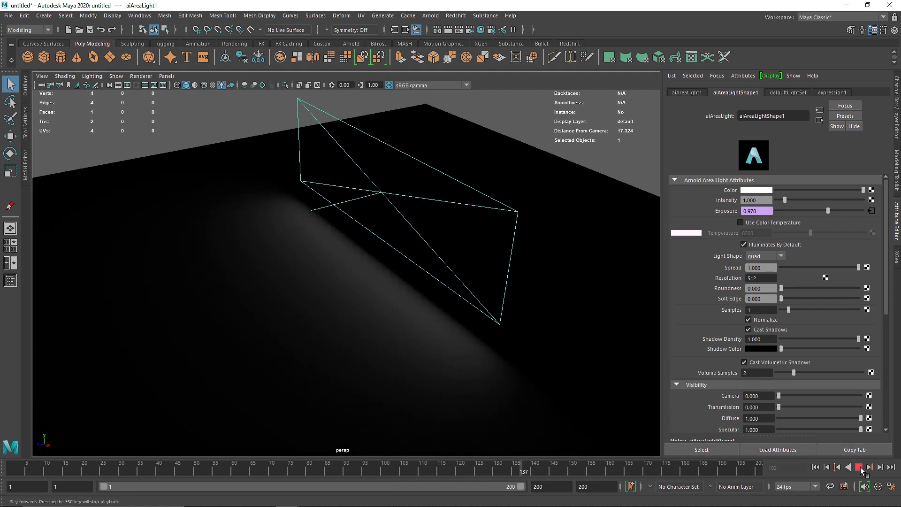
click(859, 467)
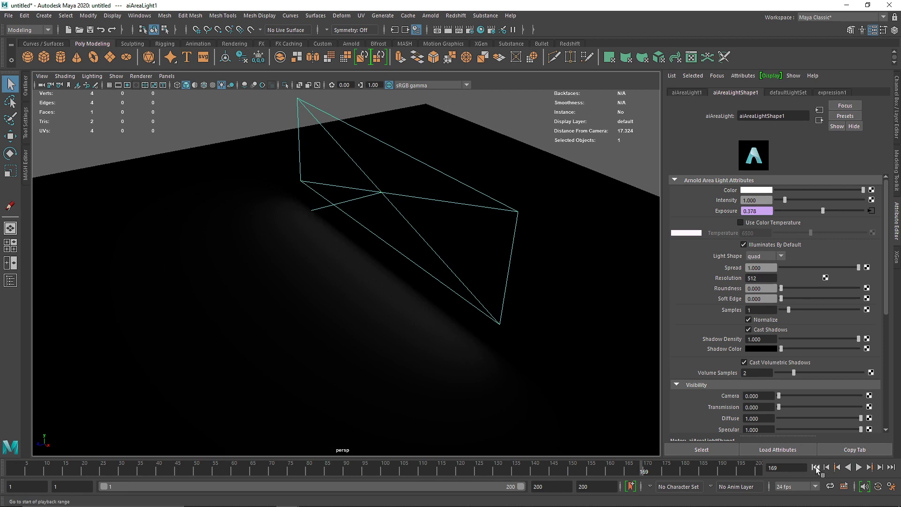
click(816, 467)
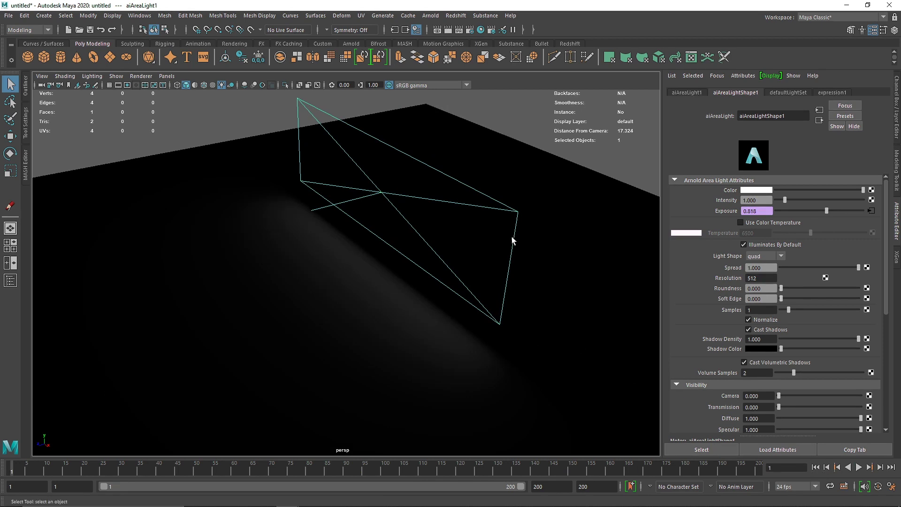
click(470, 29)
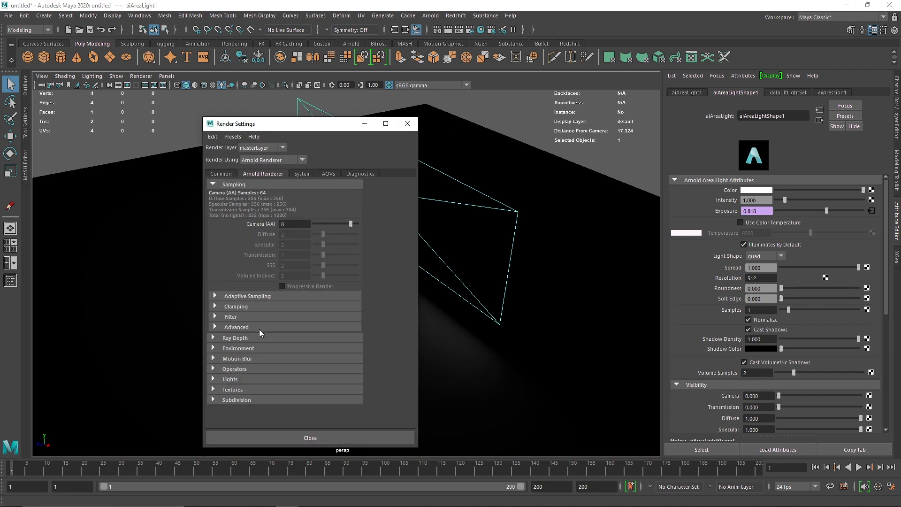
Step: Set the render atmosphere to aiAtmosphereVolume with Density 0.1
click(260, 338)
click(237, 337)
click(238, 348)
click(382, 360)
click(420, 364)
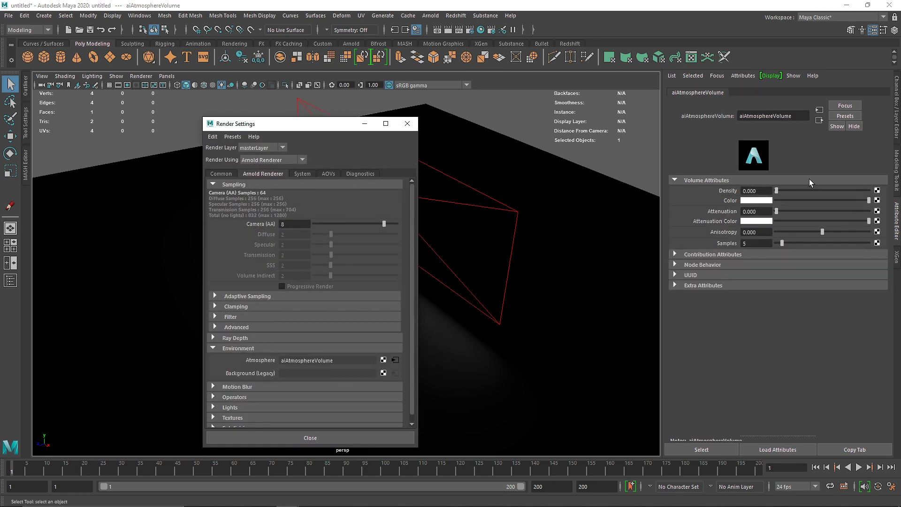
double_click(756, 190)
text(0.1)
key(Return)
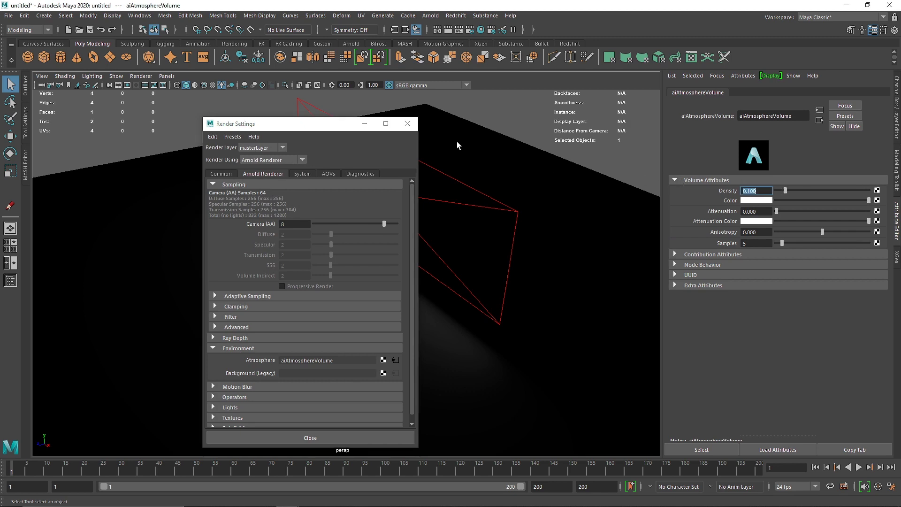
Step: Close Render Settings and run a brief Arnold viewport preview, then stop it
click(403, 124)
click(150, 77)
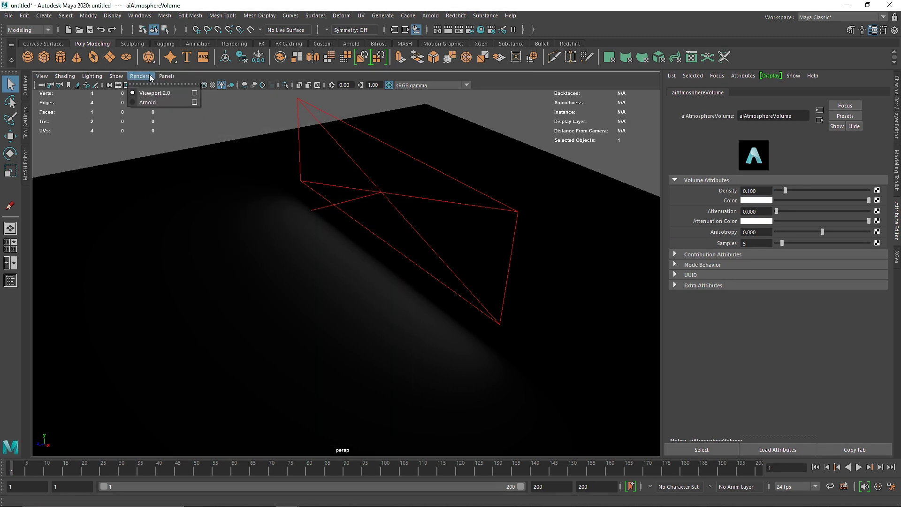
click(148, 102)
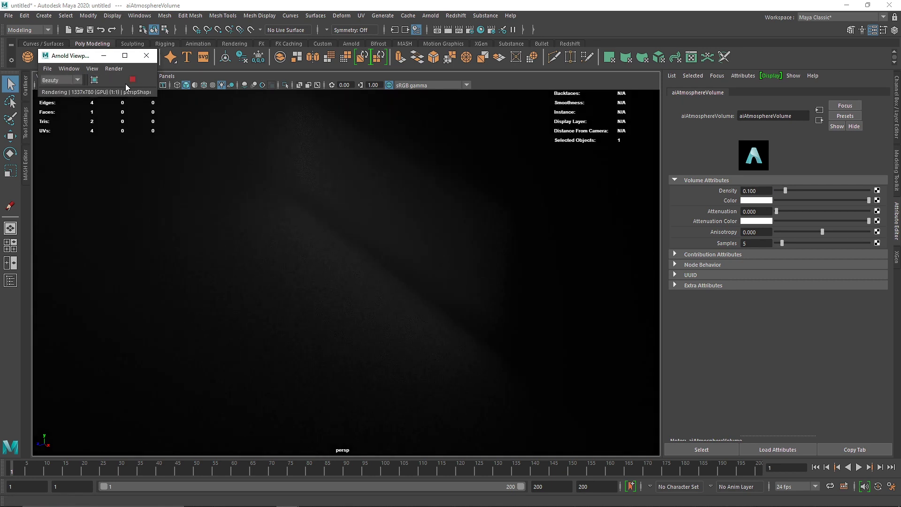
alt+drag(319, 231, 270, 248)
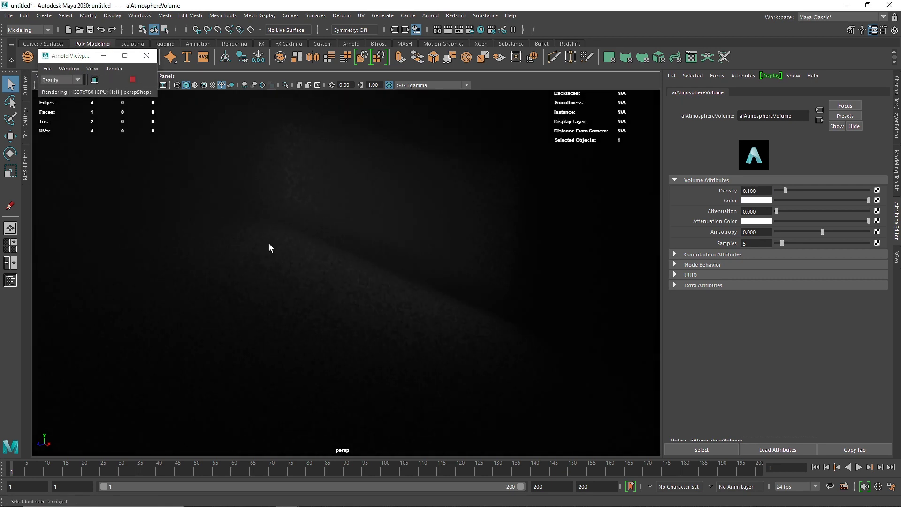
click(132, 79)
click(183, 233)
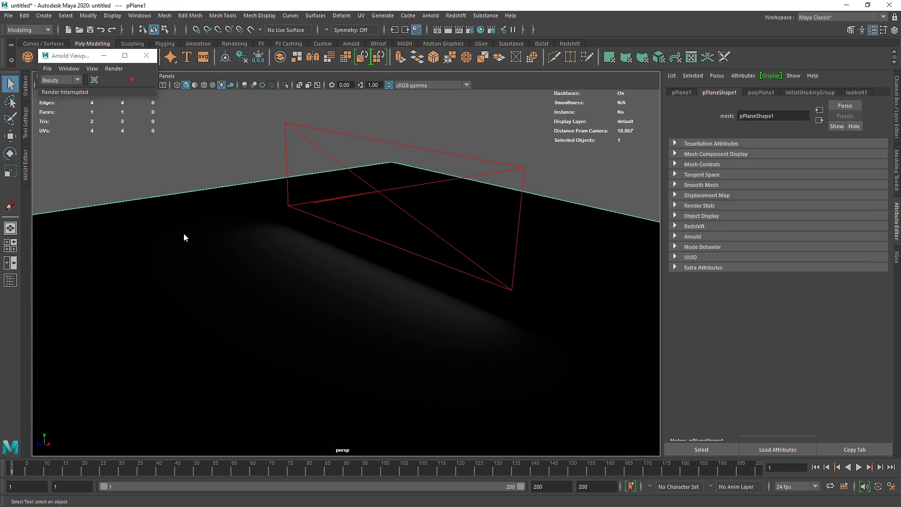
Step: Assign a new aiStandardSurface material to the ground plane
right_drag(184, 232, 189, 472)
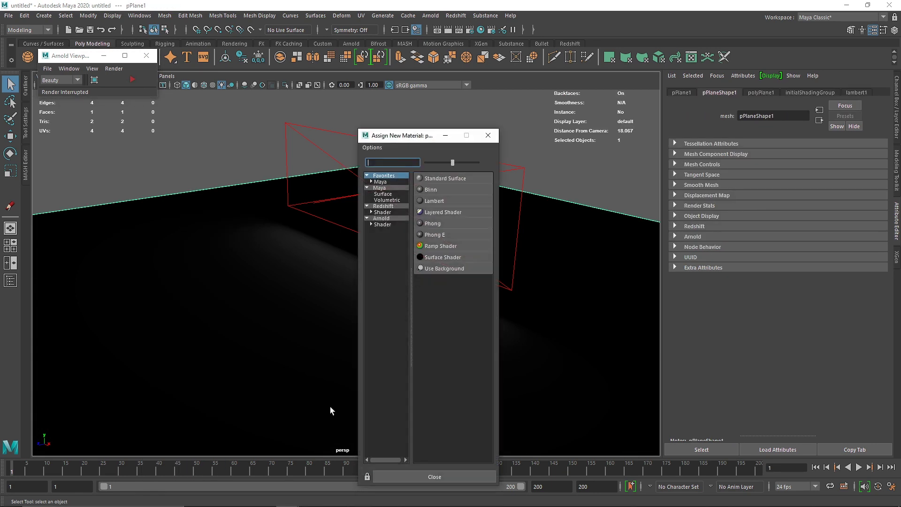
click(383, 225)
click(463, 308)
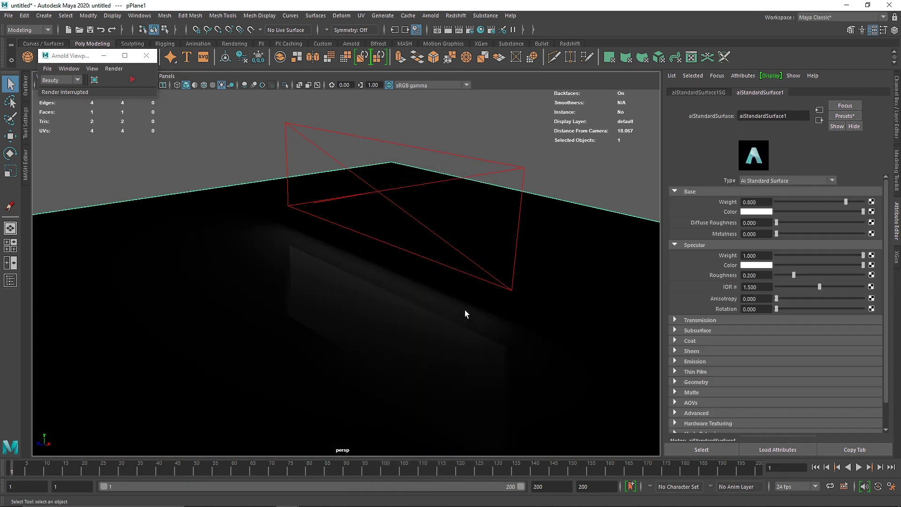
Step: Set the material's Metalness to 1 and its base colour to mid grey
drag(768, 234, 688, 219)
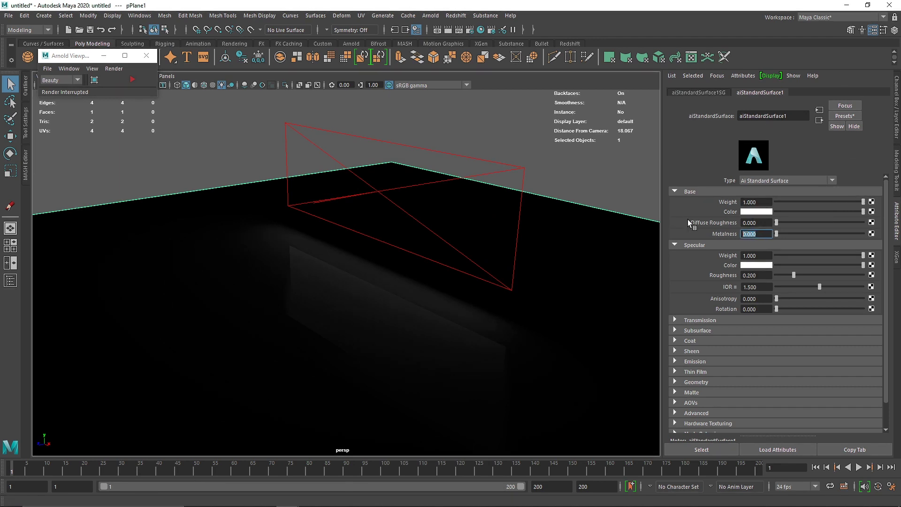
text(1)
key(Return)
double_click(769, 273)
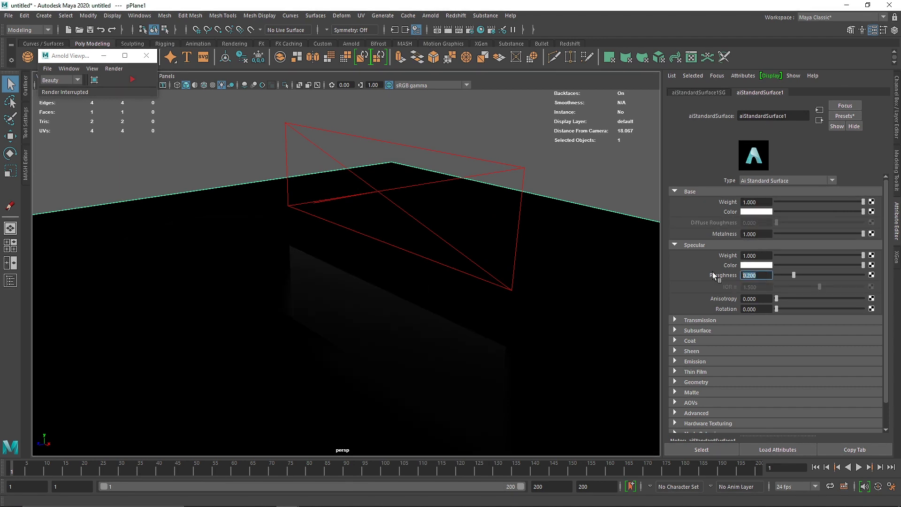
click(795, 211)
drag(795, 211, 816, 214)
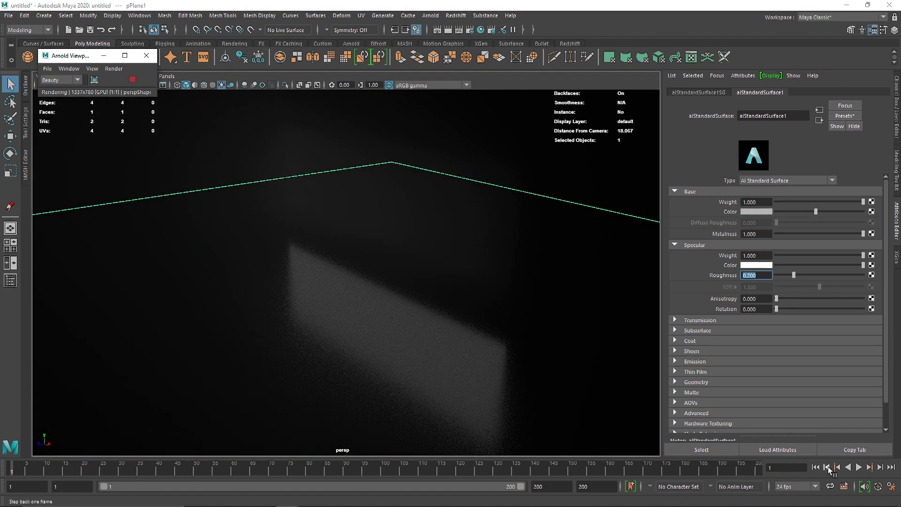
Step: Preview the flicker up to frame 63, orbit the view, and stop the Arnold preview render
click(859, 467)
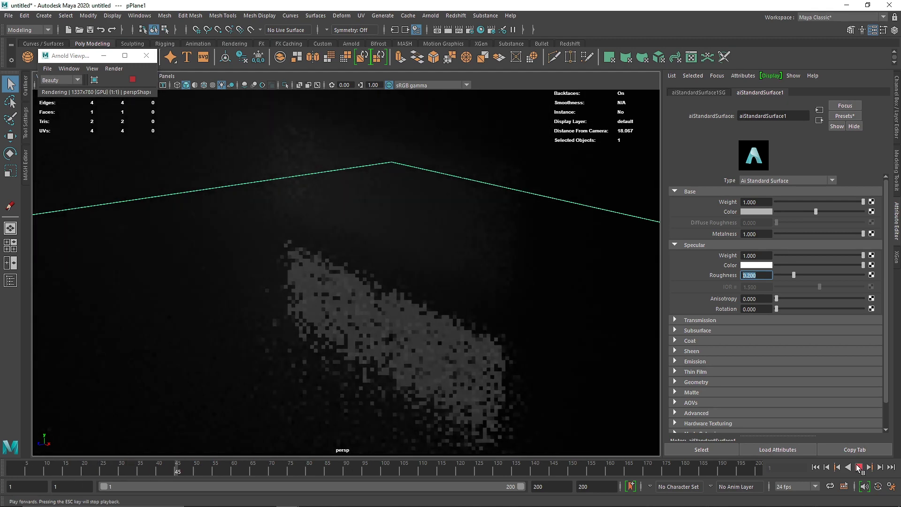
click(859, 467)
mouse_move(441, 300)
alt+mouse_down()
mouse_move(511, 288)
mouse_move(429, 292)
alt+mouse_up()
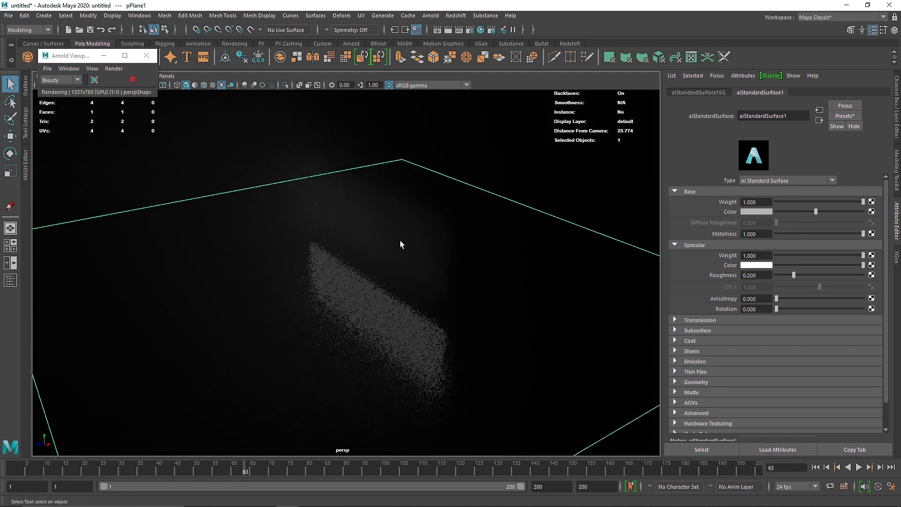
click(133, 79)
Step: Select the area light and edit its Intensity and Resolution values
click(432, 213)
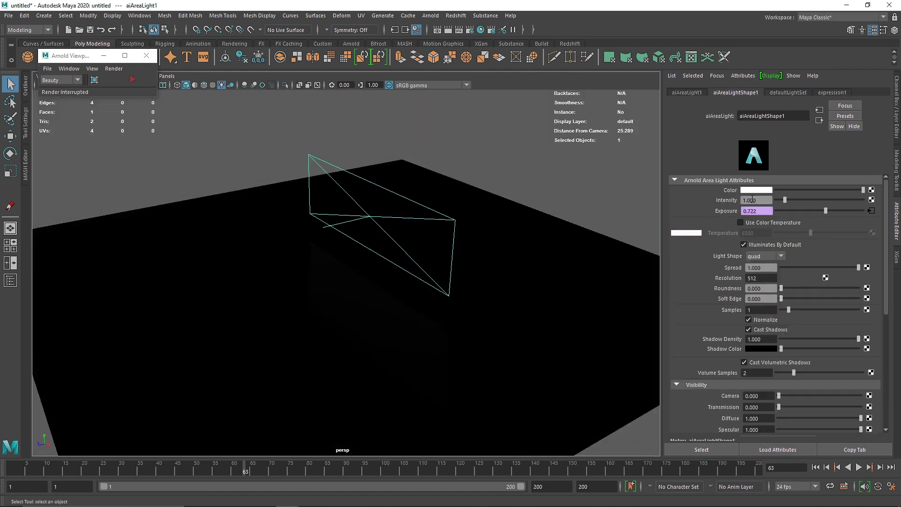
click(752, 199)
click(758, 278)
Step: Set the light's Samples to 5 and its Diffuse and Specular visibility to 2
drag(808, 308, 744, 307)
scroll(757, 382, down, 4)
text(22)
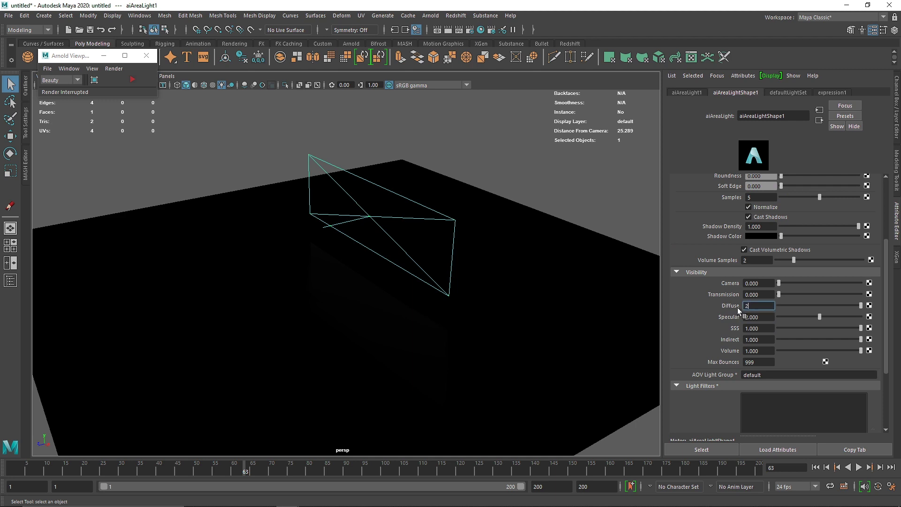
key(Return)
Step: Set Volume visibility to 2 and Volume Samples to 4, then restart the Arnold preview
click(764, 350)
click(764, 259)
text(4)
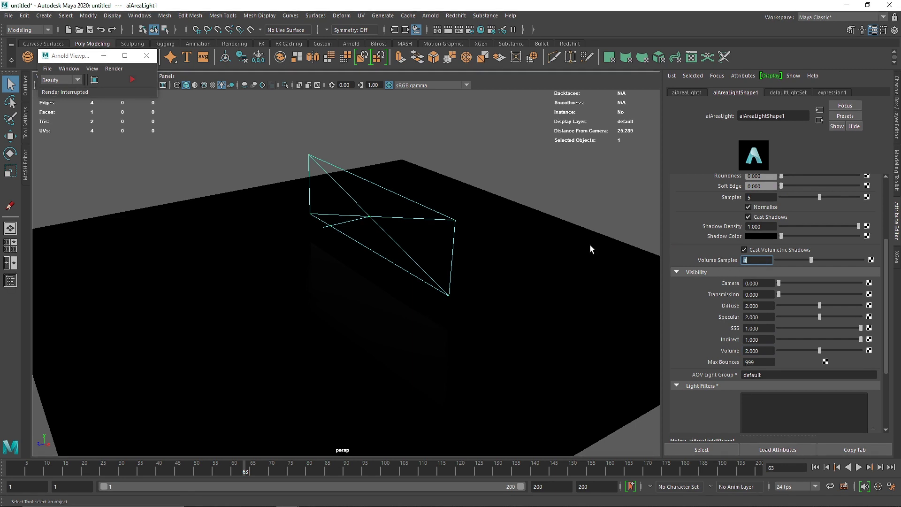
alt+drag(384, 242, 390, 208)
scroll(348, 209, up, 3)
click(132, 80)
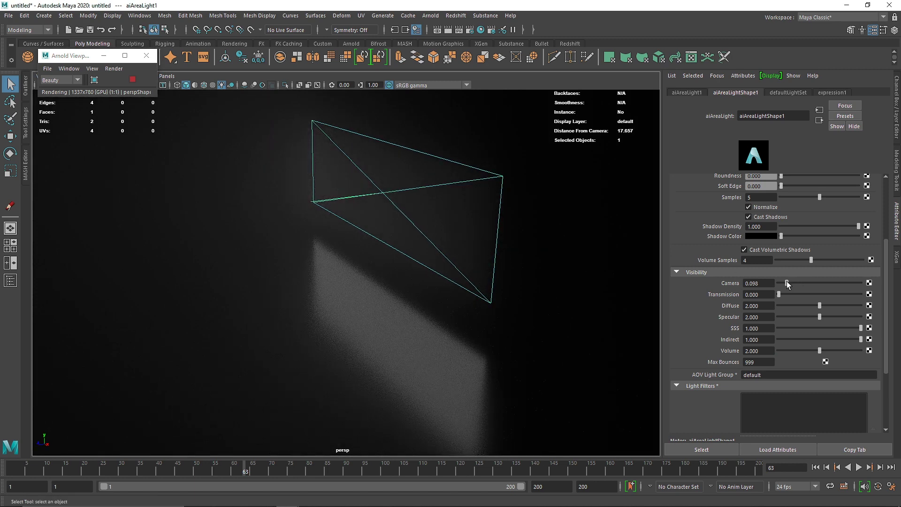
Step: Set the light's Camera visibility to 1 and play the flicker animation
drag(788, 284, 895, 288)
scroll(575, 284, down, 3)
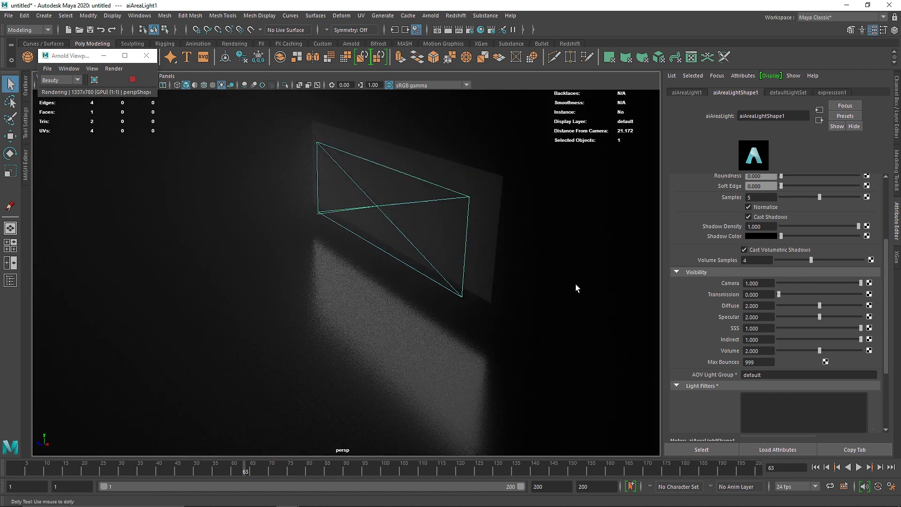
click(858, 467)
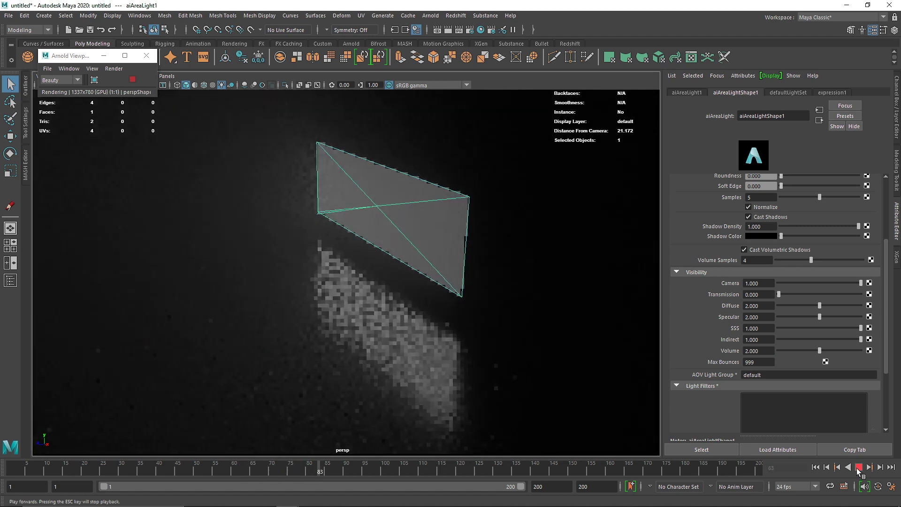
click(859, 467)
Step: Stop the Arnold preview render and close the RenderView window
alt+drag(388, 281, 419, 286)
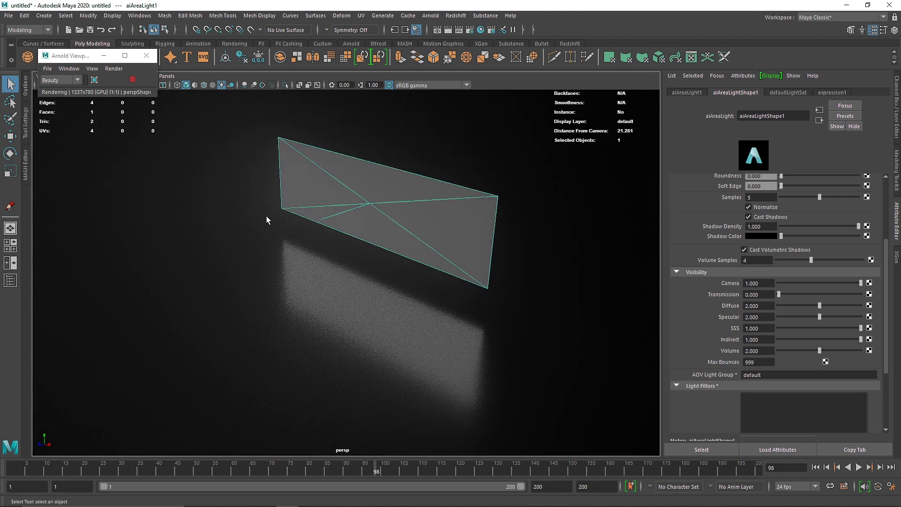
click(132, 80)
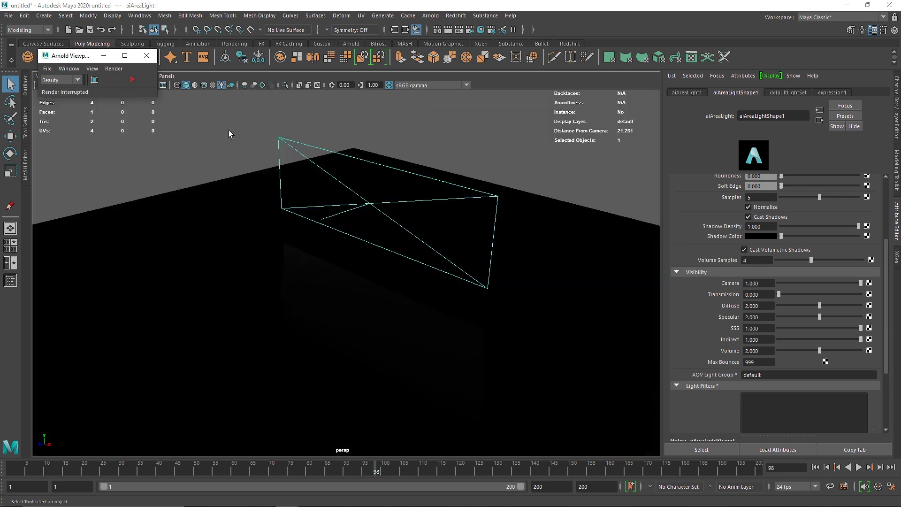
click(147, 55)
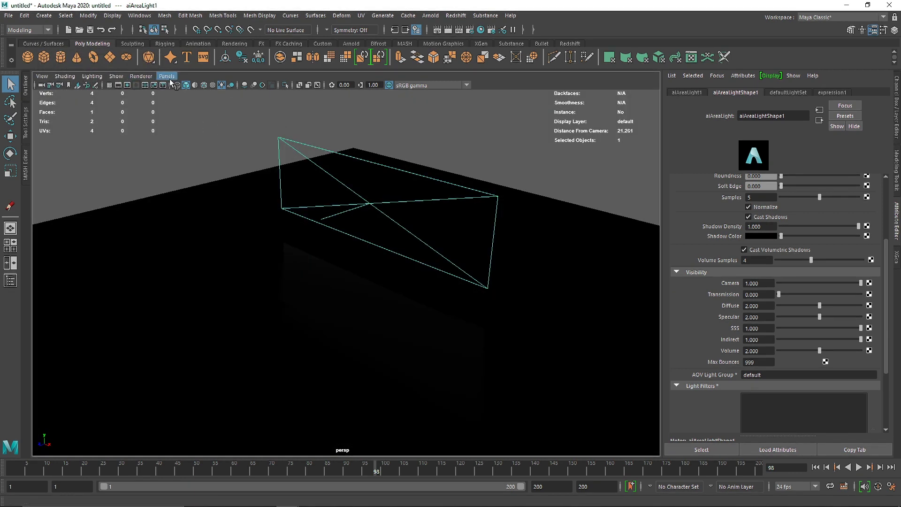
Step: Select the ground plane, show its aiStandardSurface1 settings, and switch the shelf to Arnold
scroll(350, 191, down, 3)
click(348, 208)
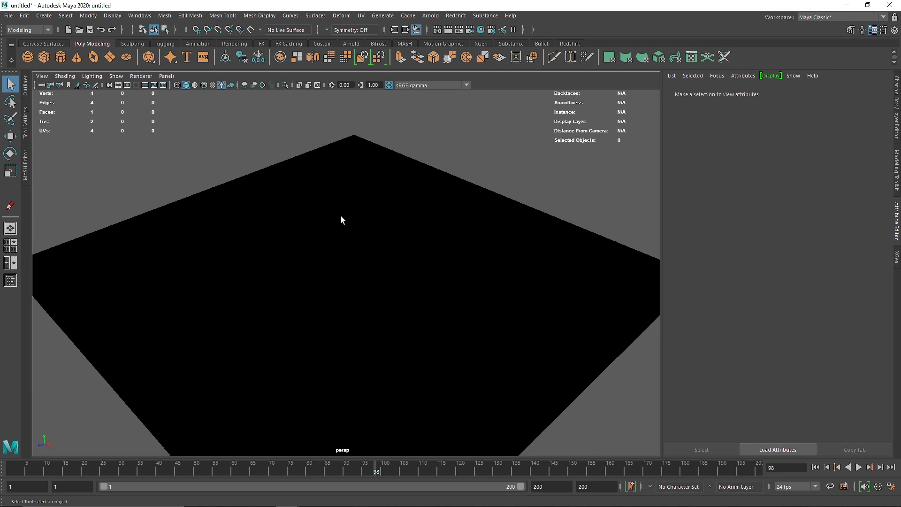
click(279, 214)
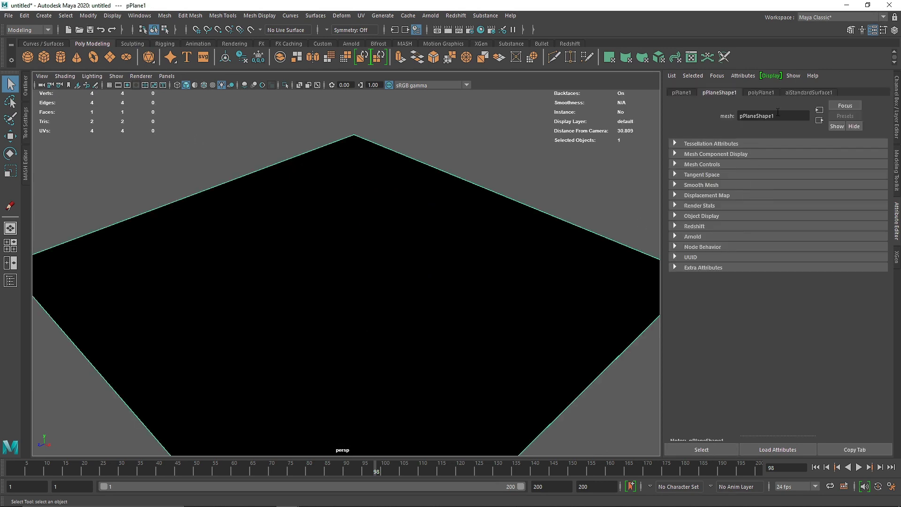
click(800, 92)
scroll(289, 185, up, 2)
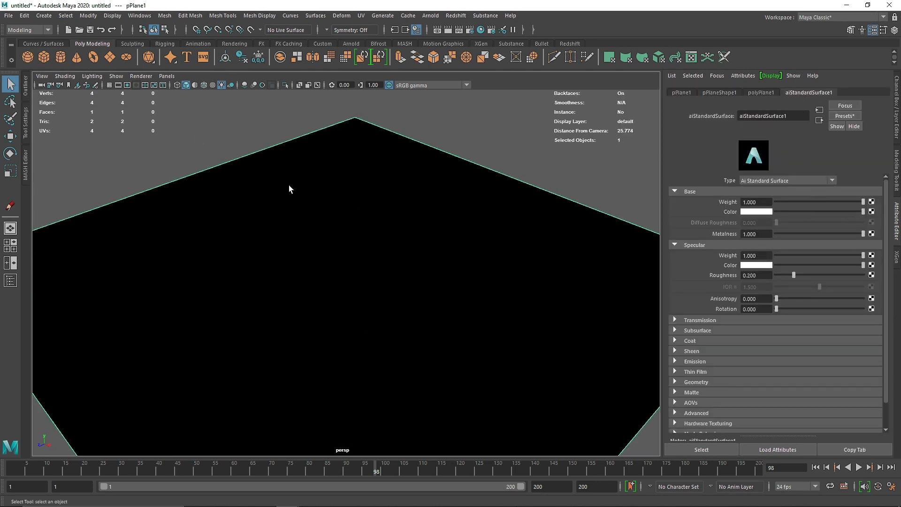
scroll(288, 189, up, 2)
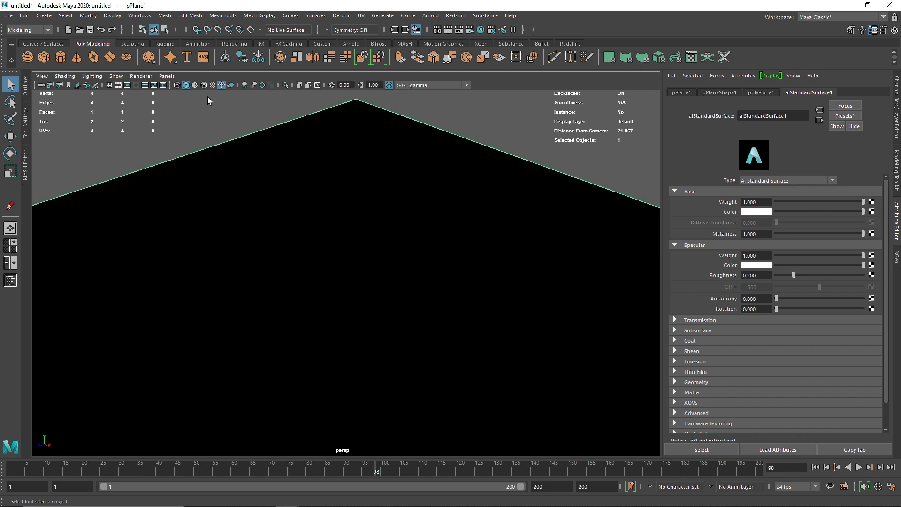
click(351, 44)
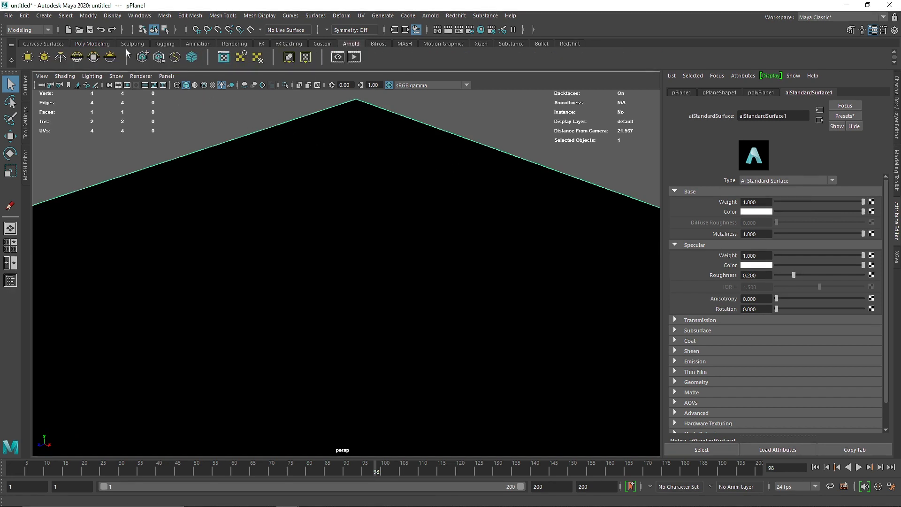
Step: Create a new Arnold area light, raise it above the plane and rotate it 180 on Y
click(28, 57)
key(w)
drag(348, 231, 348, 201)
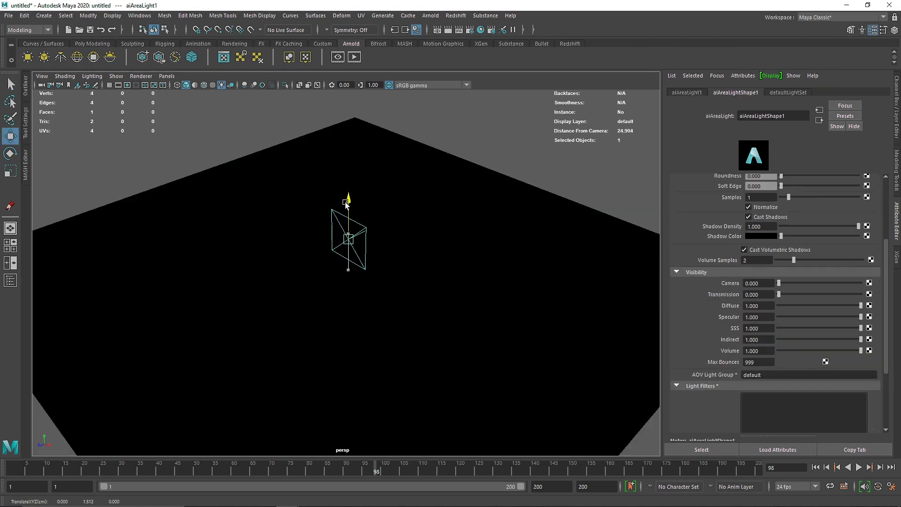
key(e)
drag(352, 262, 396, 246)
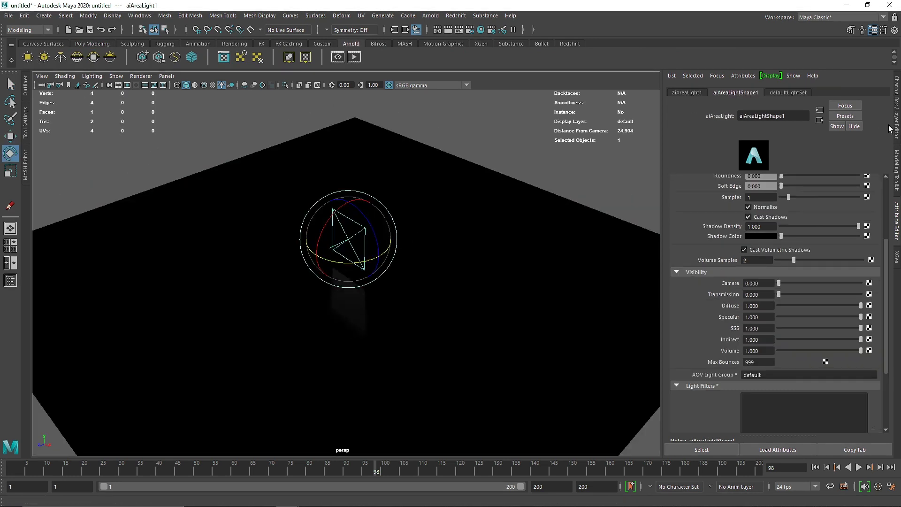
key(ctrl+a)
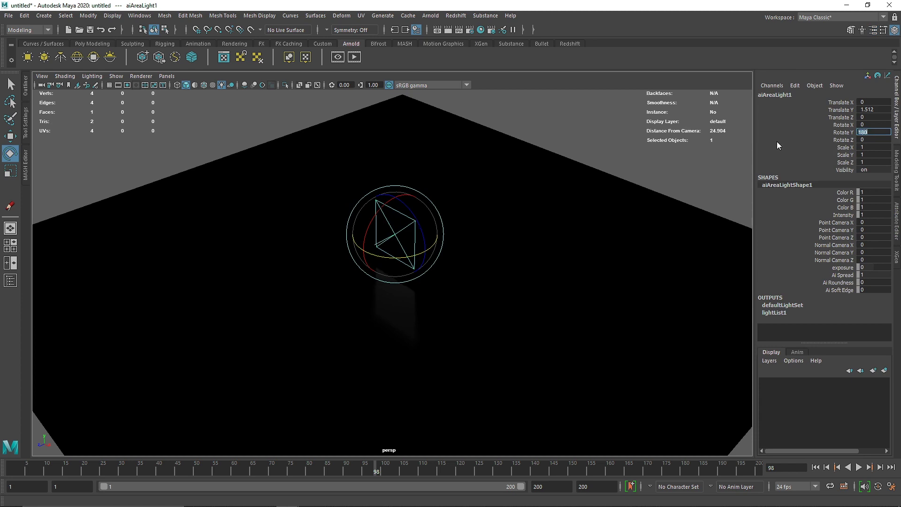
Step: Stretch the light to Scale X 3.016 and lower it to Translate Y 1.377
click(449, 190)
click(393, 231)
key(r)
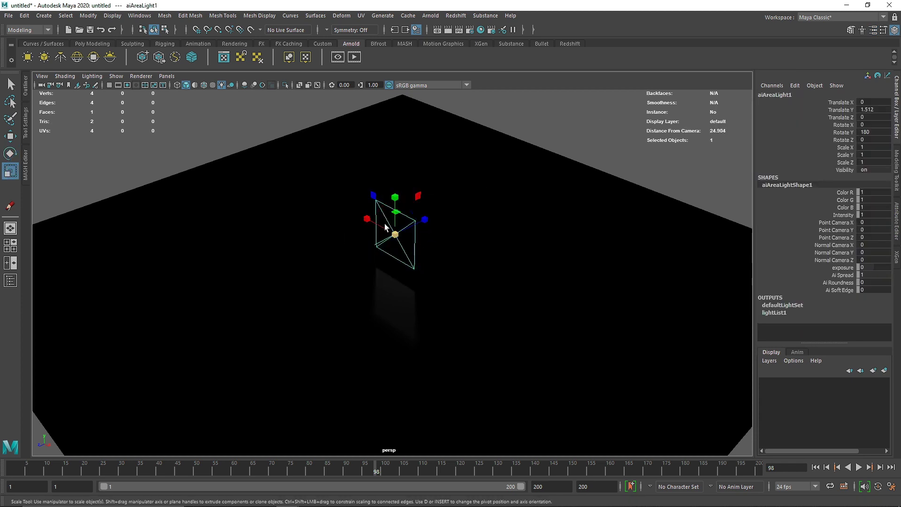
drag(368, 218, 304, 162)
mouse_move(396, 237)
alt+mouse_down()
mouse_move(388, 224)
mouse_move(399, 225)
mouse_move(362, 221)
mouse_move(404, 225)
alt+mouse_up()
key(w)
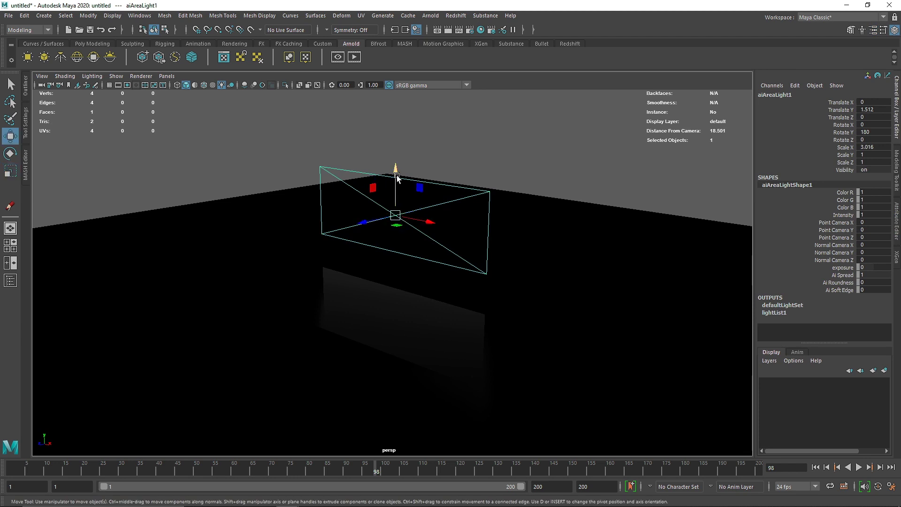
drag(397, 177, 397, 184)
alt+drag(393, 215, 399, 233)
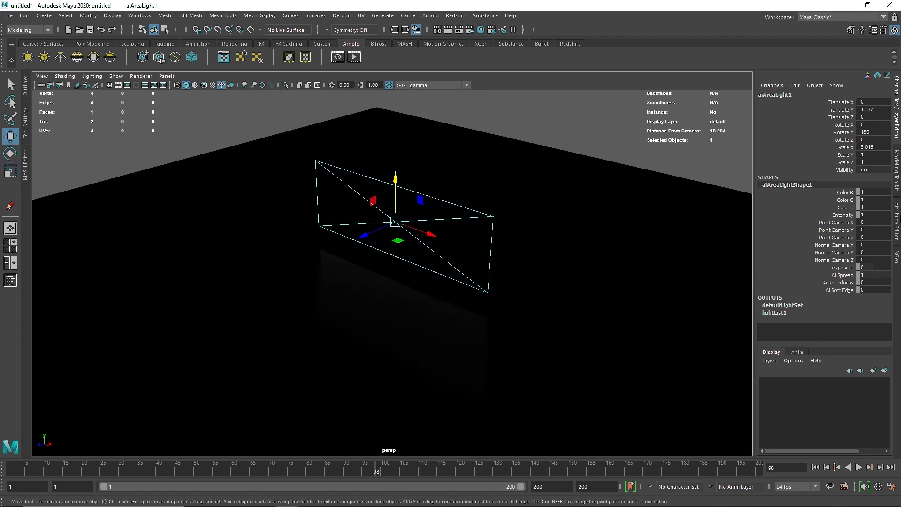
click(897, 227)
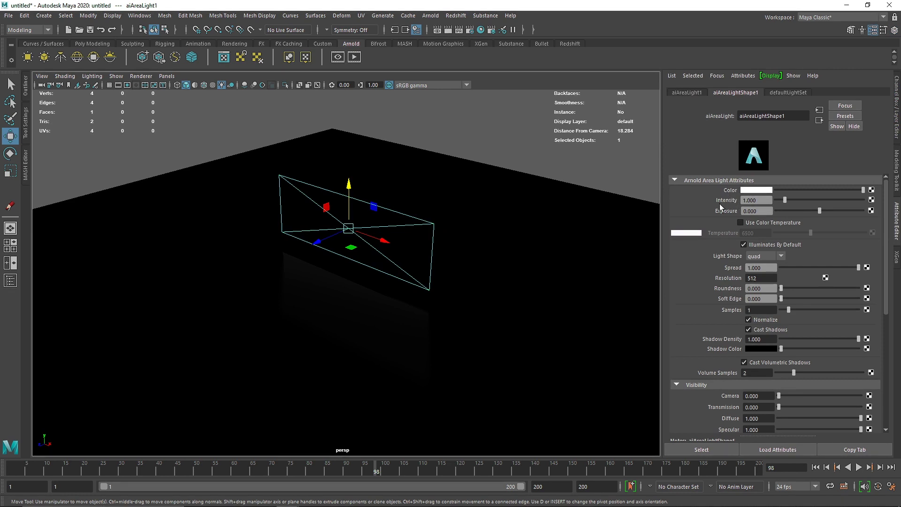
Step: Key the light's Exposure at frame 1, then at 1.5 on frame 9
click(815, 467)
right_click(736, 204)
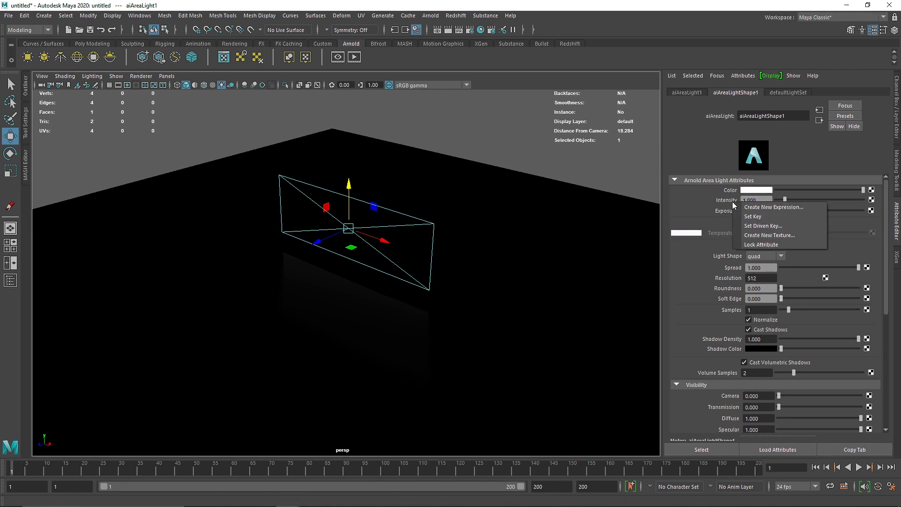
right_click(719, 213)
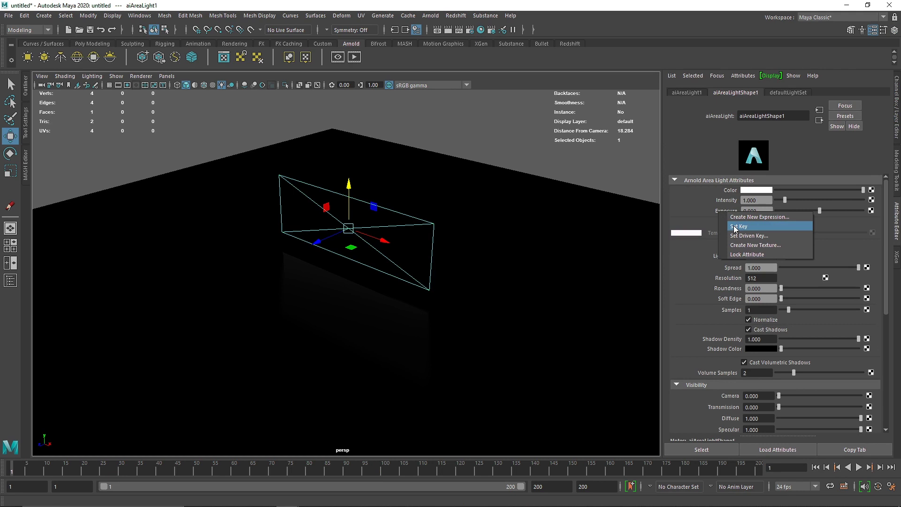
click(735, 227)
click(40, 466)
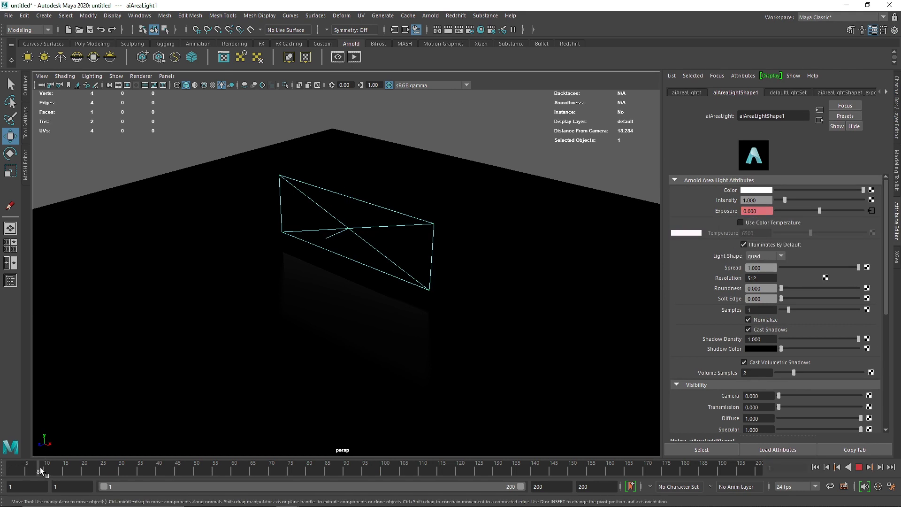
drag(767, 209, 723, 207)
text(1.5)
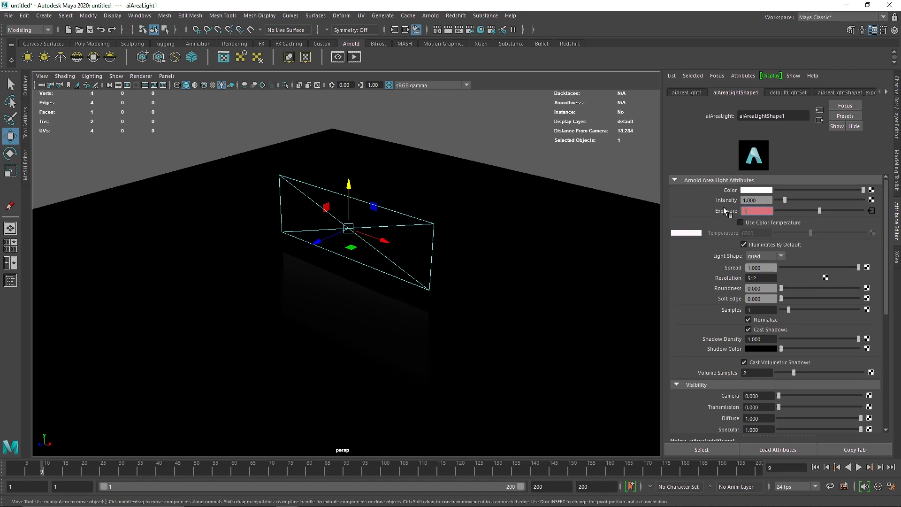
key(Return)
right_click(734, 211)
click(746, 226)
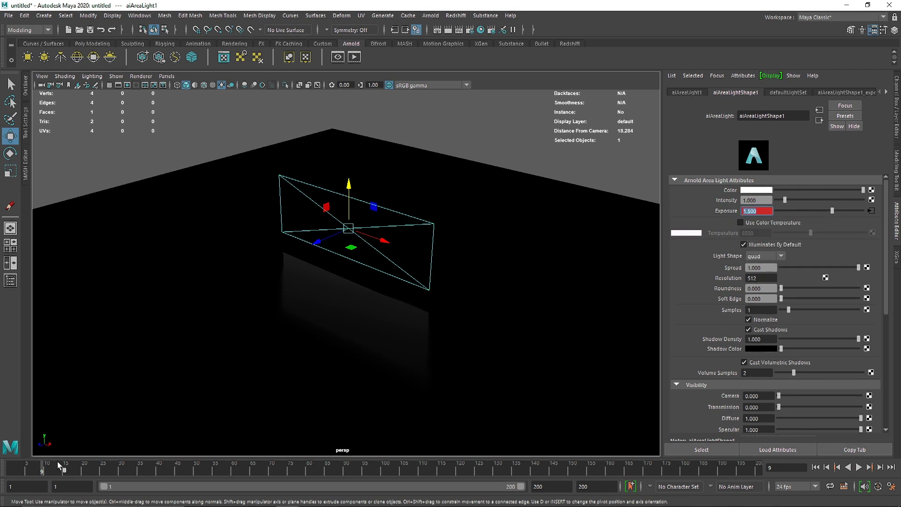
Step: Key Exposure at 2.127 on frame 12 and drop it to about -0.4 at frame 19
click(54, 467)
mouse_move(834, 212)
mouse_down()
mouse_move(850, 211)
mouse_move(839, 212)
mouse_up()
right_click(725, 211)
click(825, 215)
right_click(732, 211)
click(811, 217)
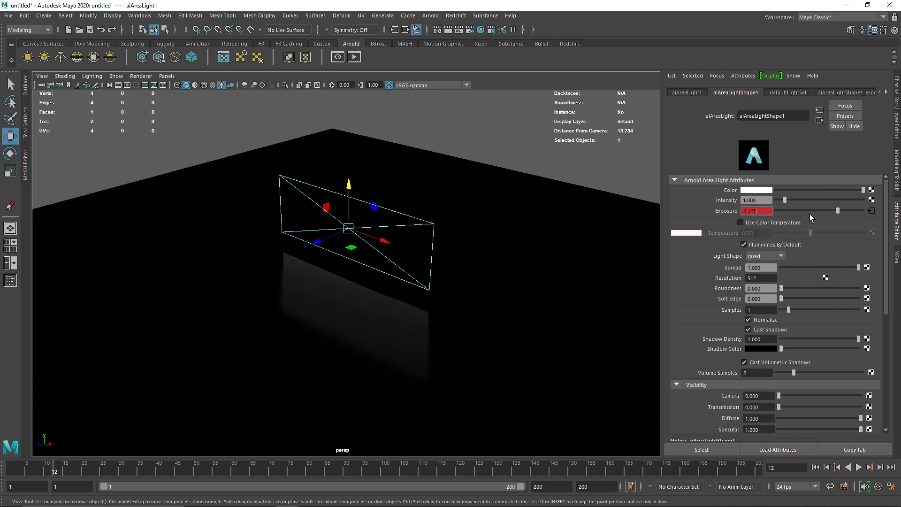
click(80, 472)
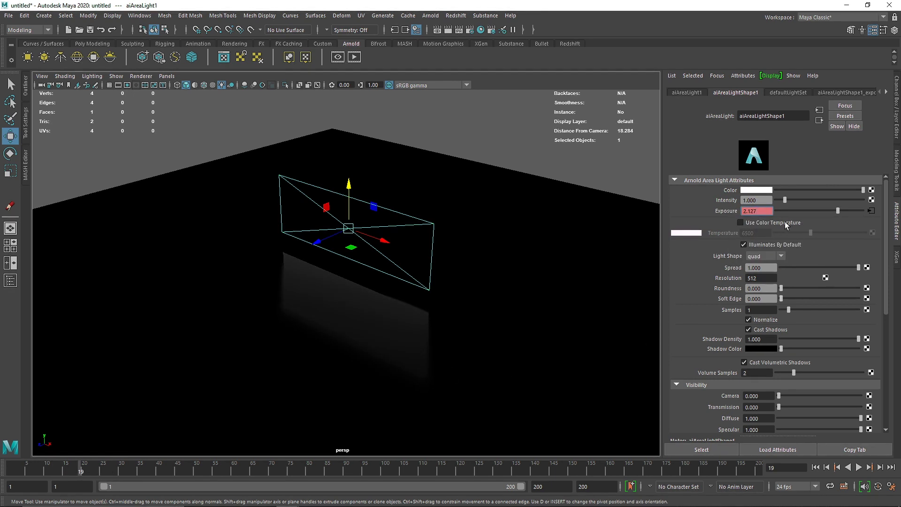
click(779, 212)
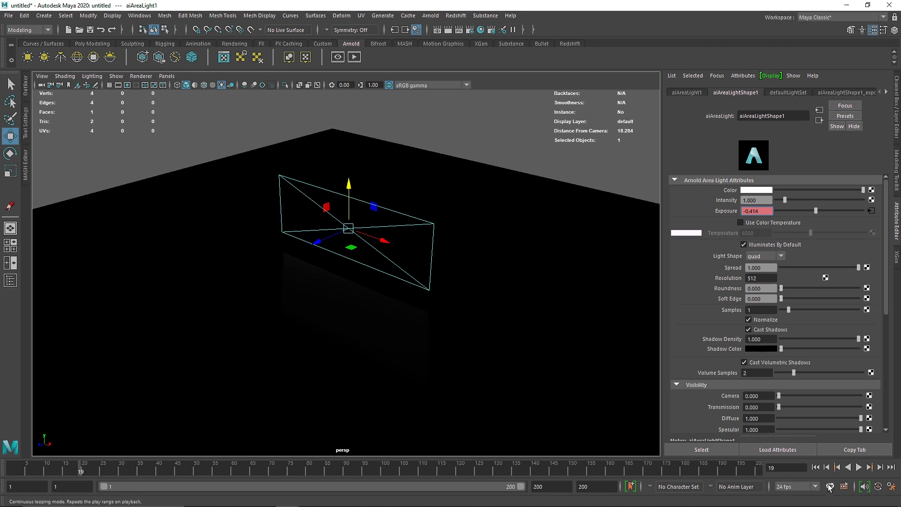
Step: With Auto Keyframe on, set Exposure to 1.1 at frame 21 and 2.790 after, then play
click(878, 486)
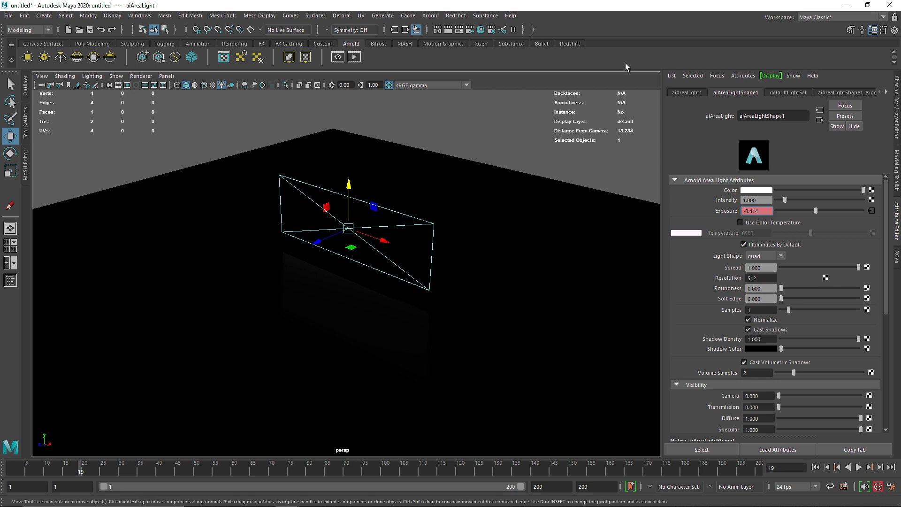
drag(80, 471, 102, 471)
click(823, 210)
key(alt+period)
key(alt+period)
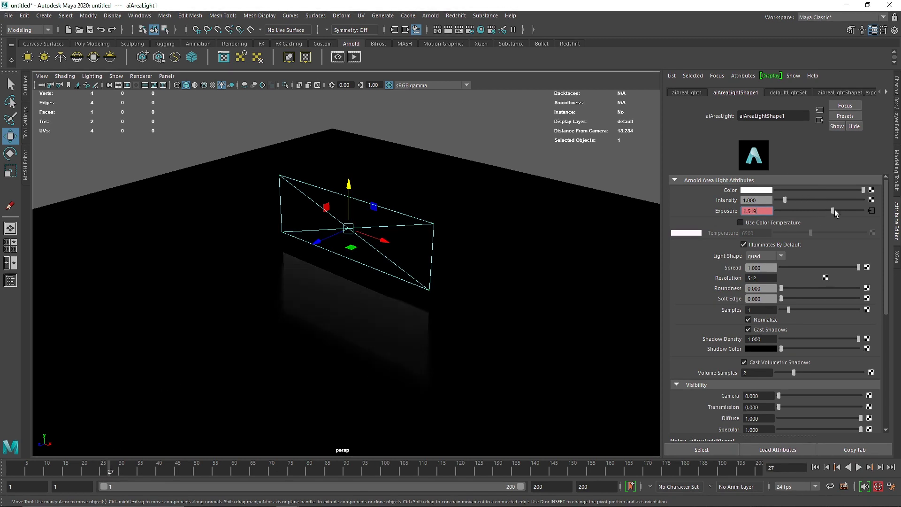
drag(834, 210, 844, 211)
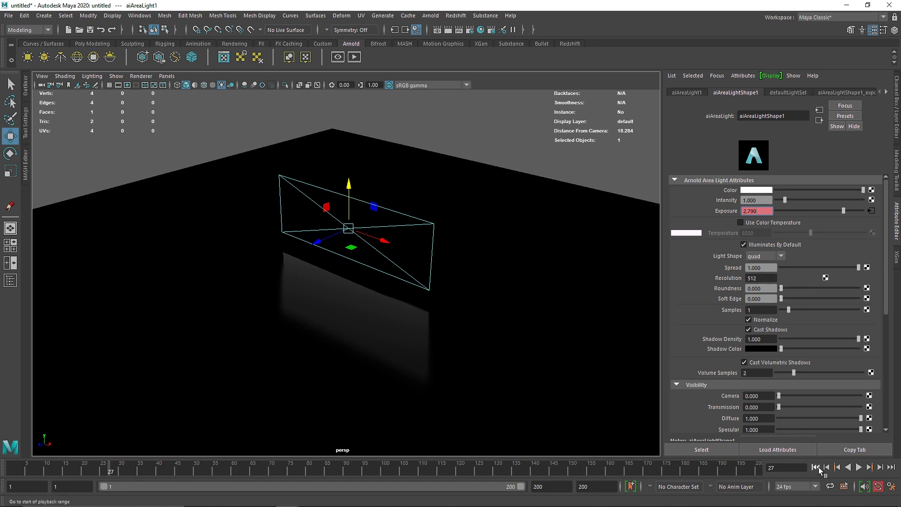
click(859, 467)
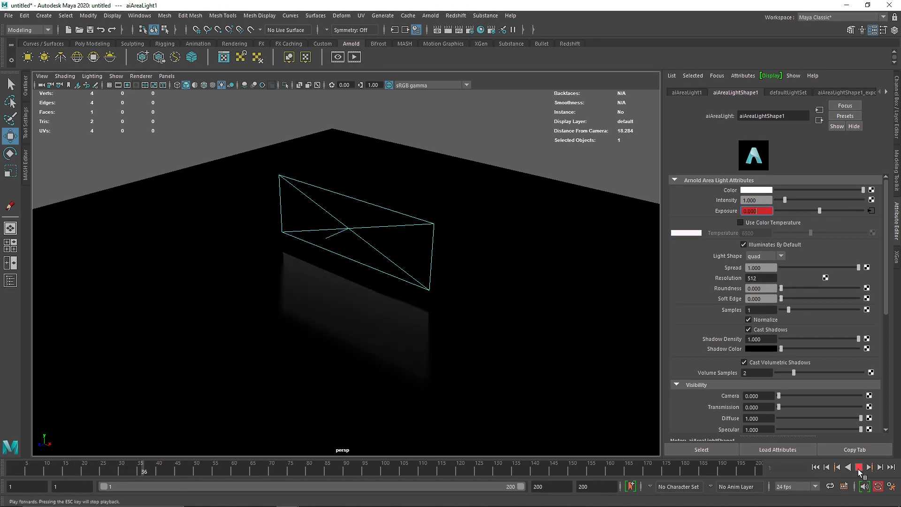
Step: Stop playback at frame 44, dolly toward the light, and bring up the Exposure keying options
click(859, 467)
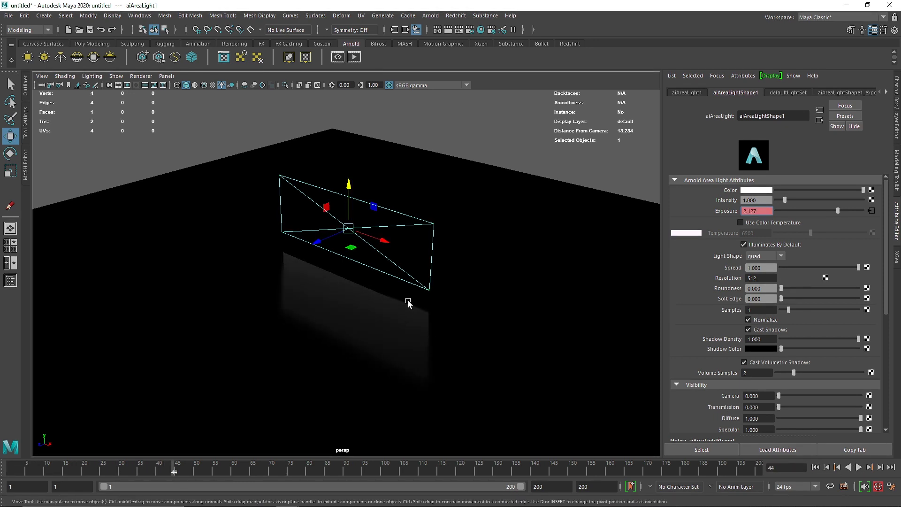
scroll(375, 249, up, 1)
scroll(377, 258, up, 1)
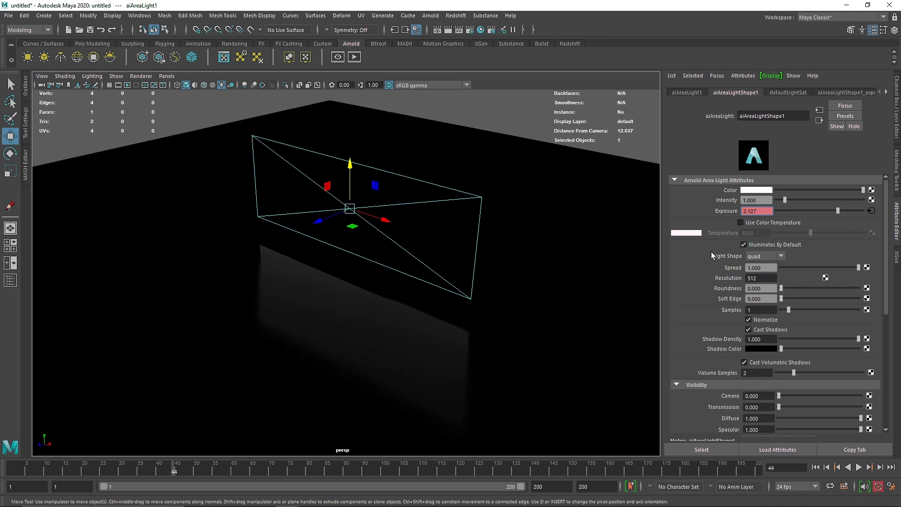
right_click(729, 212)
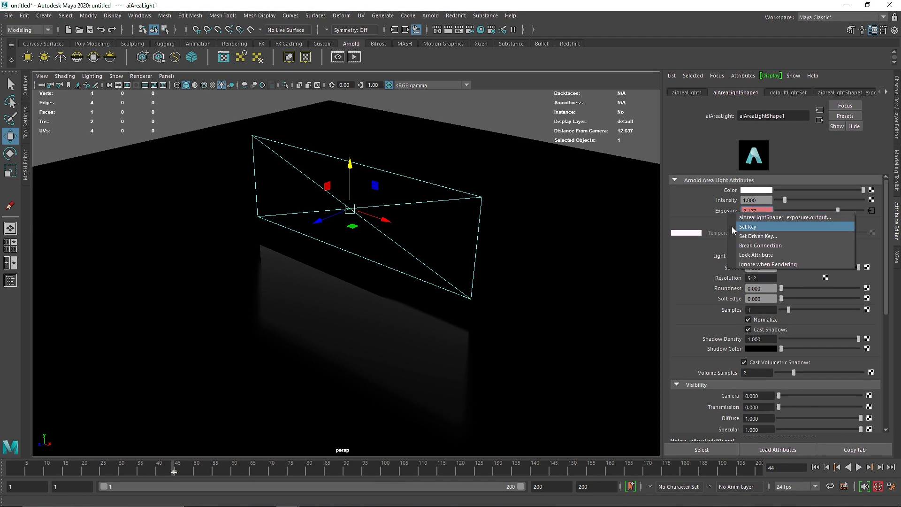
Step: Delete the keyed area light and create a fresh Arnold area light
click(439, 187)
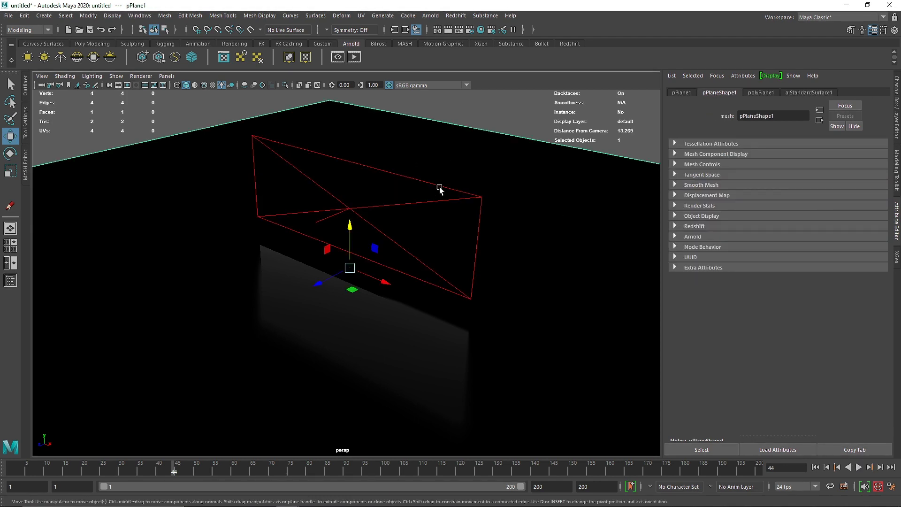
key(Delete)
click(143, 56)
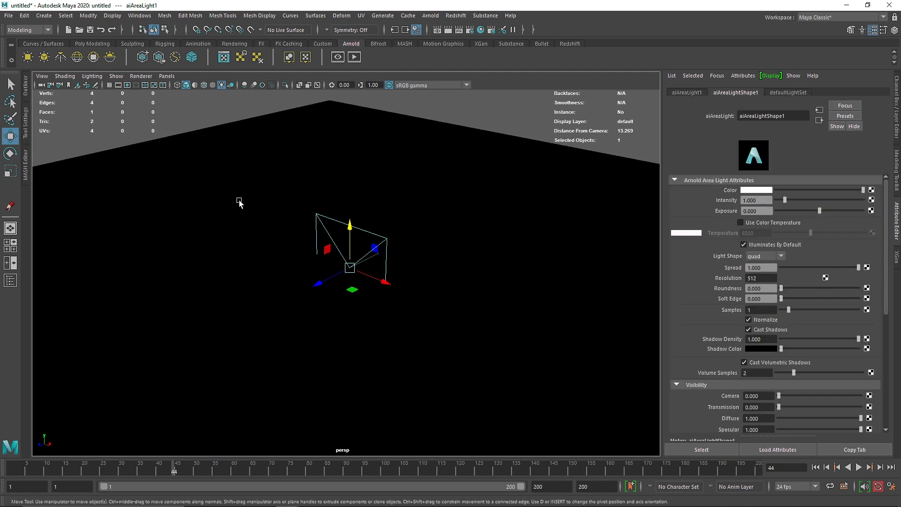
Step: Rotate the new light to Rotate Y 180
key(e)
drag(341, 224, 511, 220)
click(895, 108)
double_click(863, 132)
text(180)
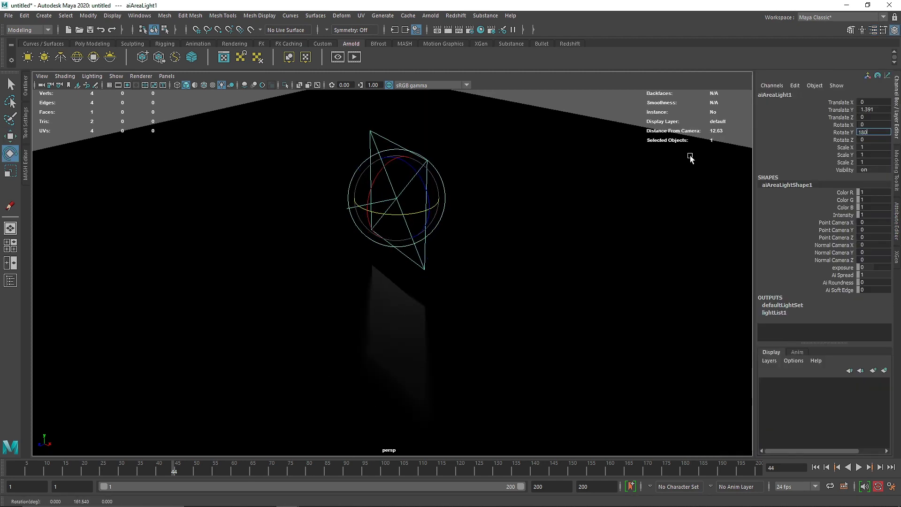
key(Return)
click(438, 156)
click(438, 156)
Step: Stretch the new light to Scale X 2.698
key(r)
drag(383, 194, 305, 150)
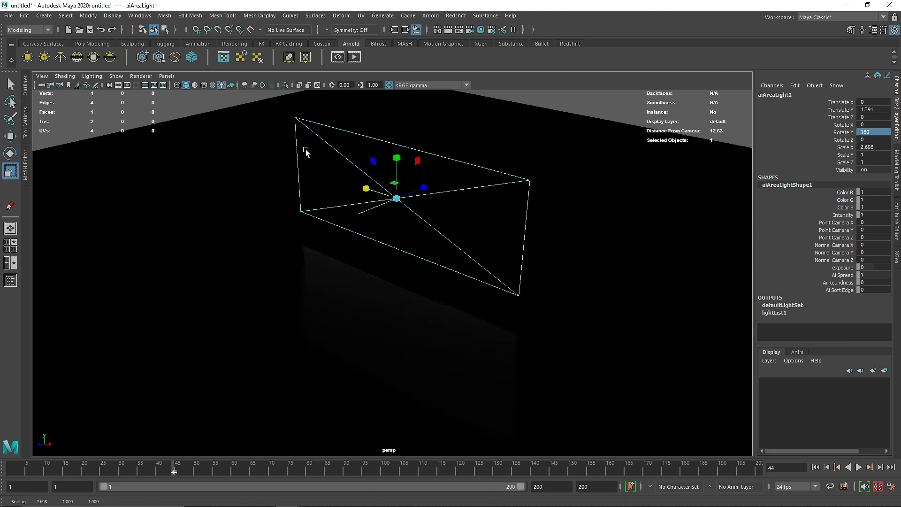
key(ctrl+a)
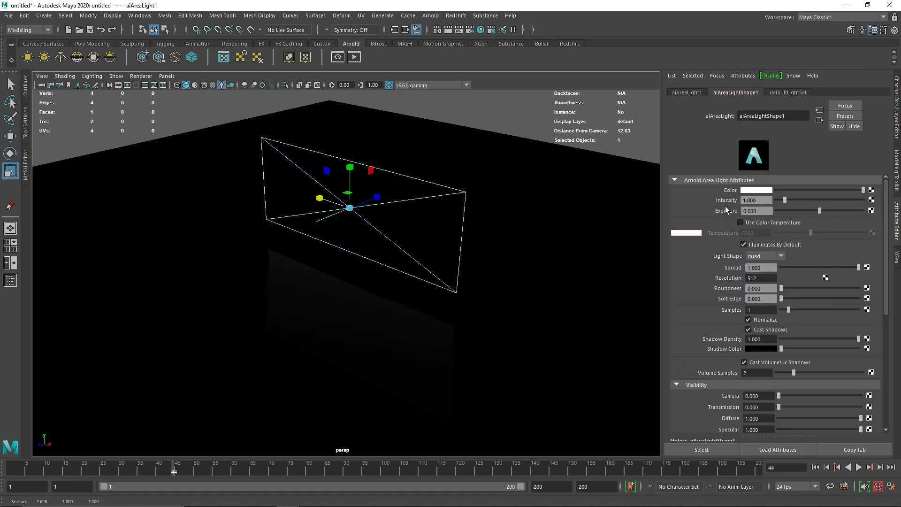
Step: Drive the light's Exposure with a rand(0,2) expression and close the Expression Editor
right_click(733, 211)
click(751, 215)
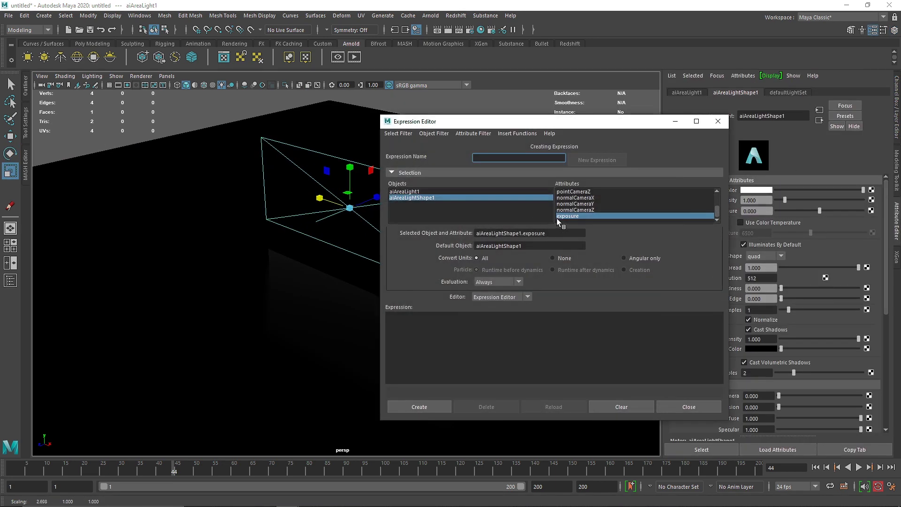
click(499, 297)
click(416, 325)
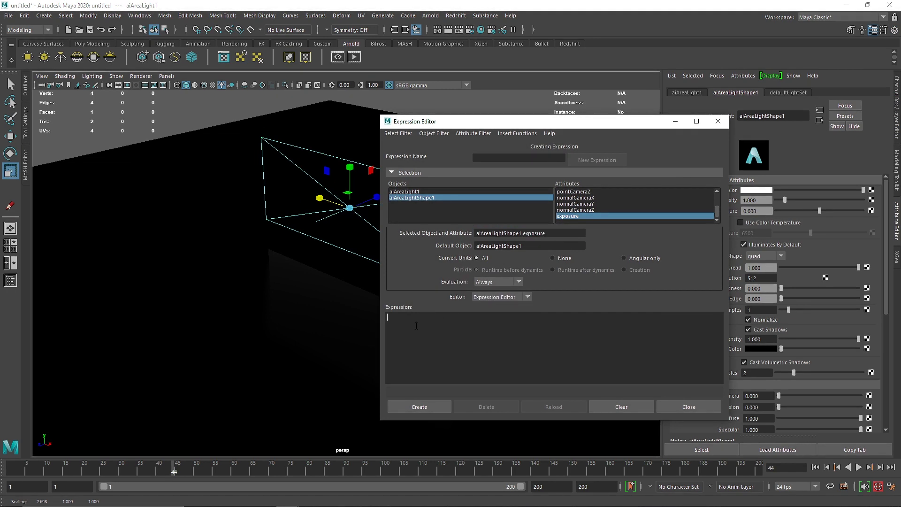
key(ctrl+v)
ctrl+scroll(520, 324, up, 3)
text(=)
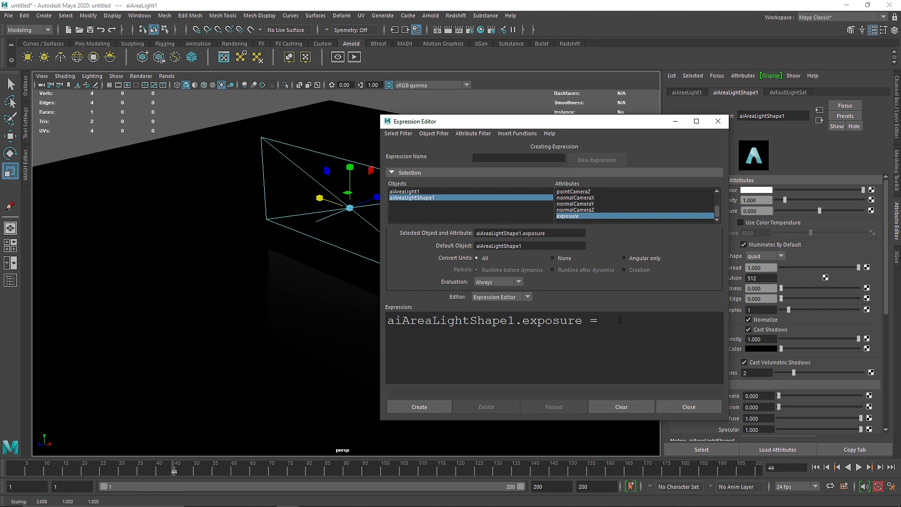
text( rand (0,2)
click(436, 410)
click(681, 405)
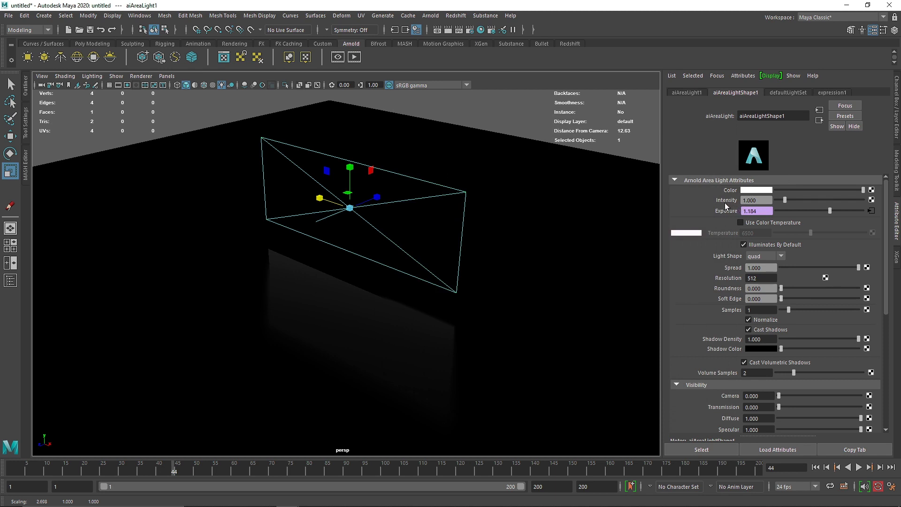
Step: Create a new expression driving the area light's Intensity with rand(-1,1.2)
right_click(727, 200)
click(751, 203)
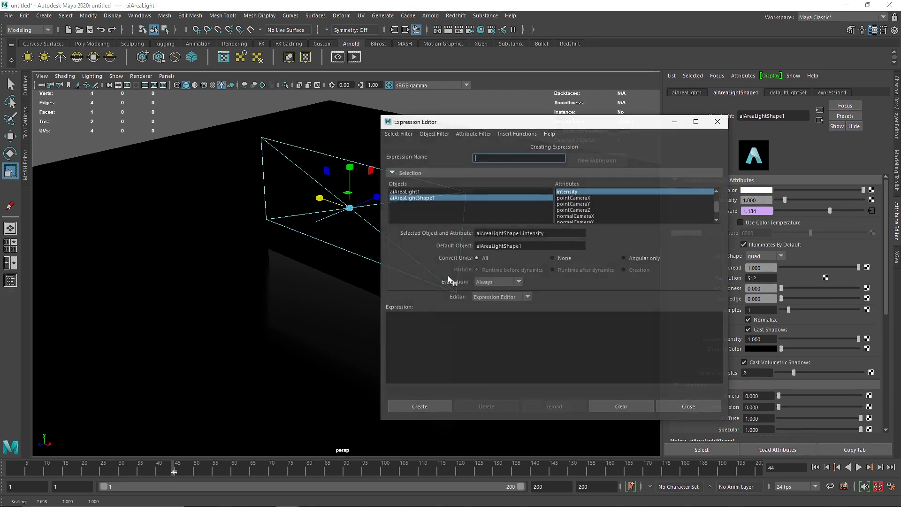
drag(554, 233, 412, 248)
key(ctrl+c)
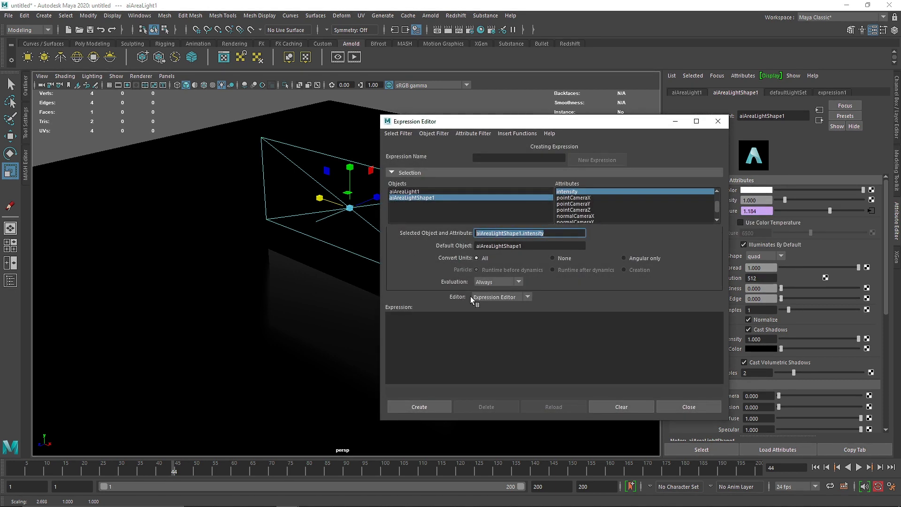
click(466, 325)
key(ctrl+v)
ctrl+scroll(494, 325, up, 4)
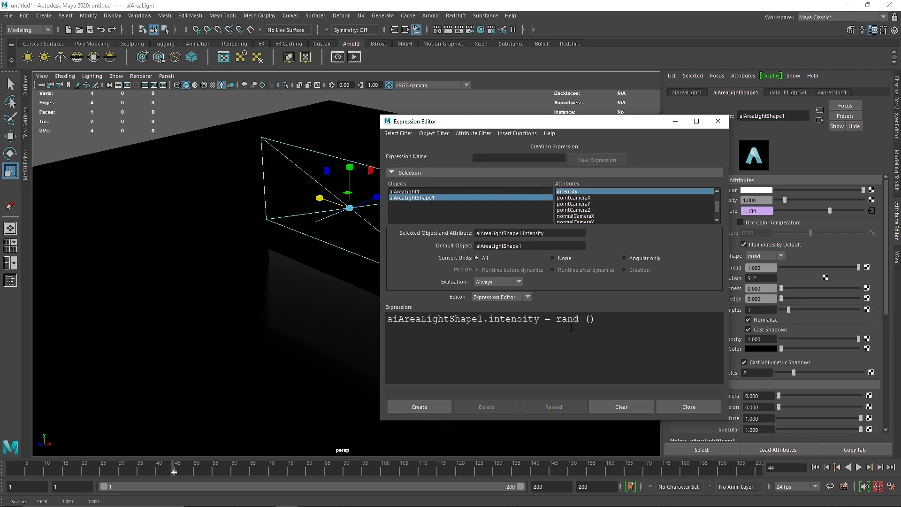
text(= rand (-)
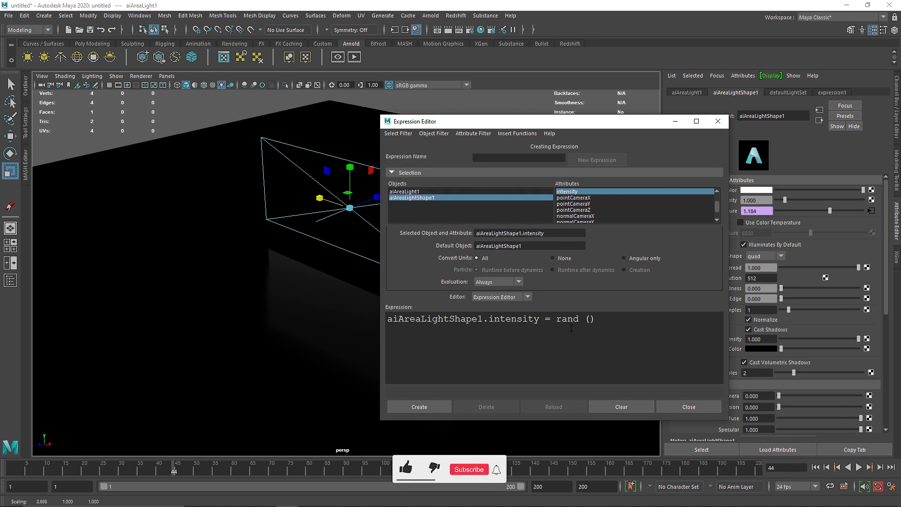
text(1,1.2)
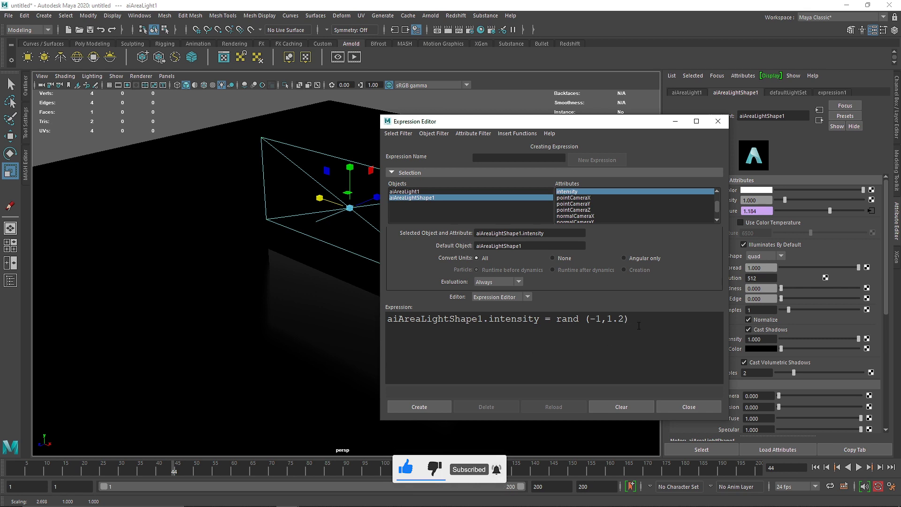
text(;)
click(426, 407)
click(686, 406)
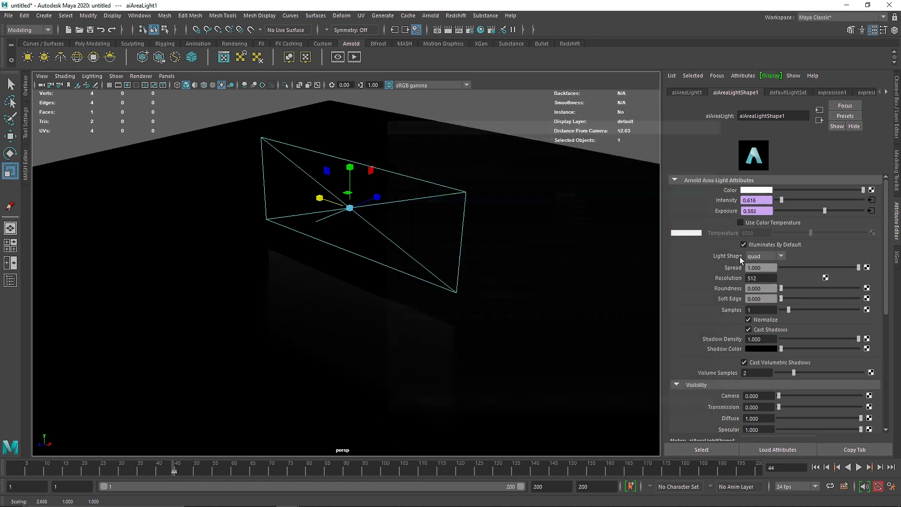
Step: Re-apply the existing rand(0,2) expression on the Exposure attribute
right_click(731, 214)
click(751, 217)
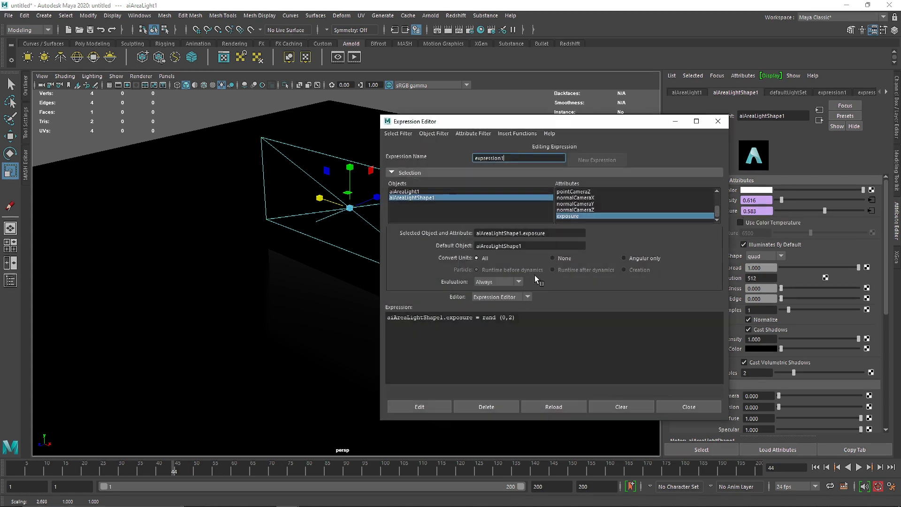
click(429, 406)
click(688, 406)
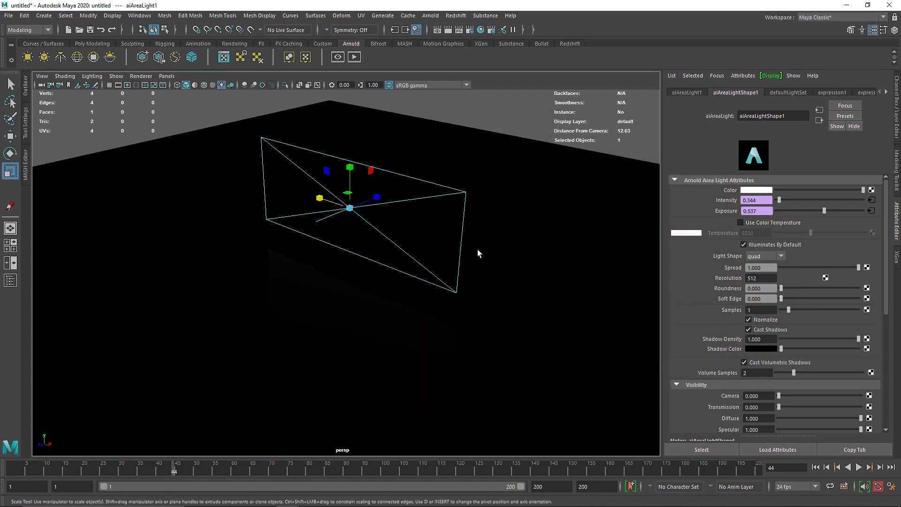
alt+drag(478, 250, 512, 265)
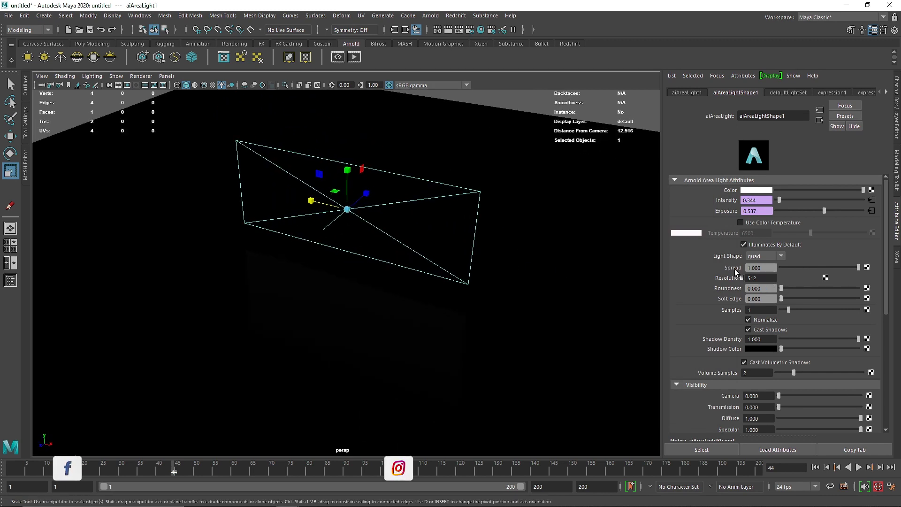
Step: Create expression aiAreaLightShape1.aiSpread = rand (-.5,1); to randomise the light's Spread
right_click(754, 279)
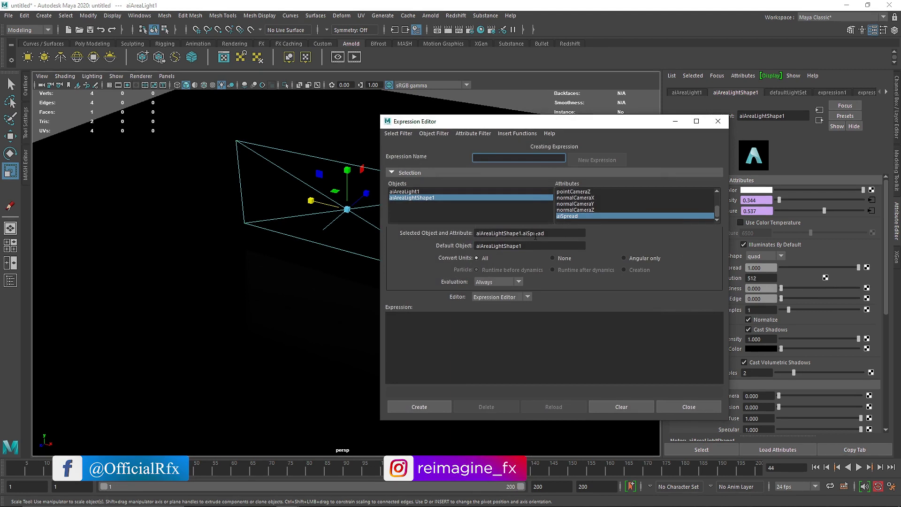
click(482, 342)
key(ctrl+v)
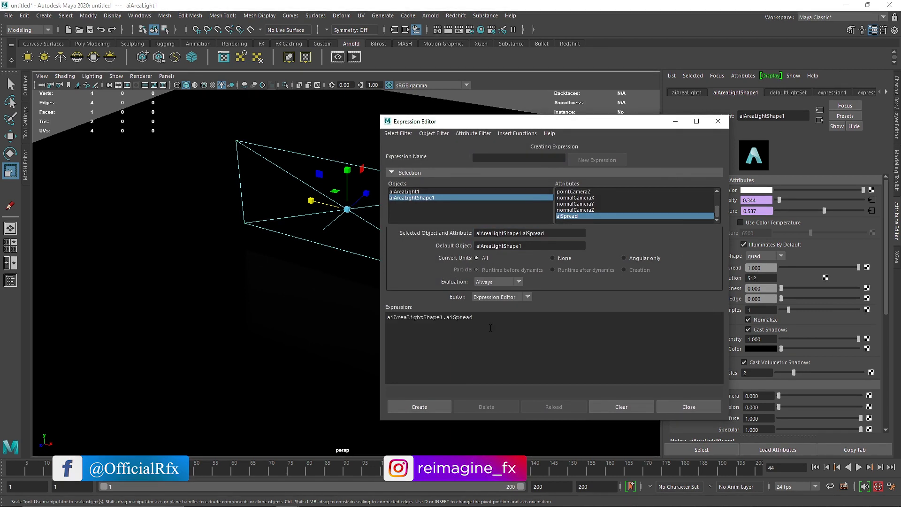
ctrl+scroll(563, 328, up, 3)
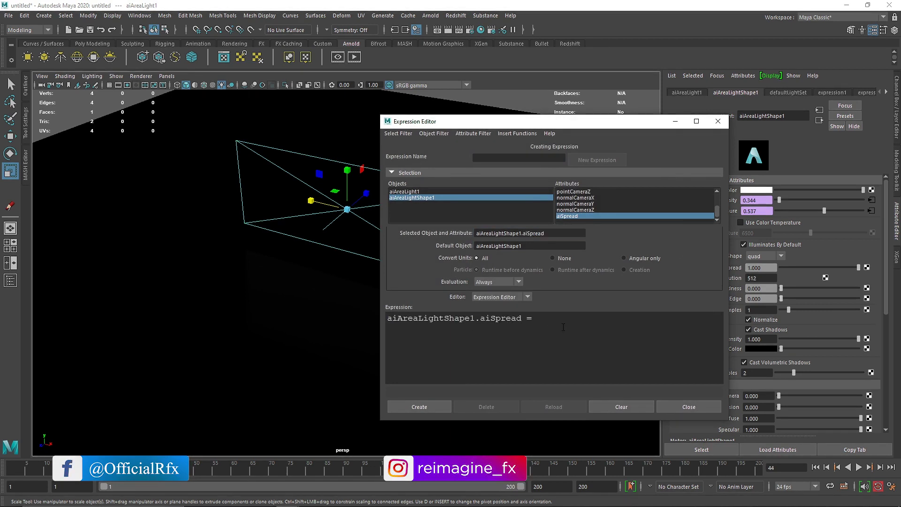
text(= )
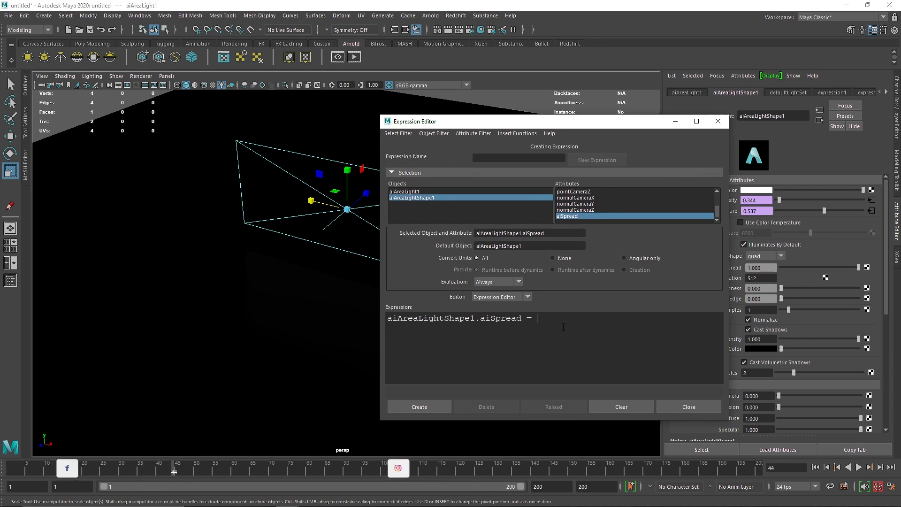
text(rand (-.5,1)
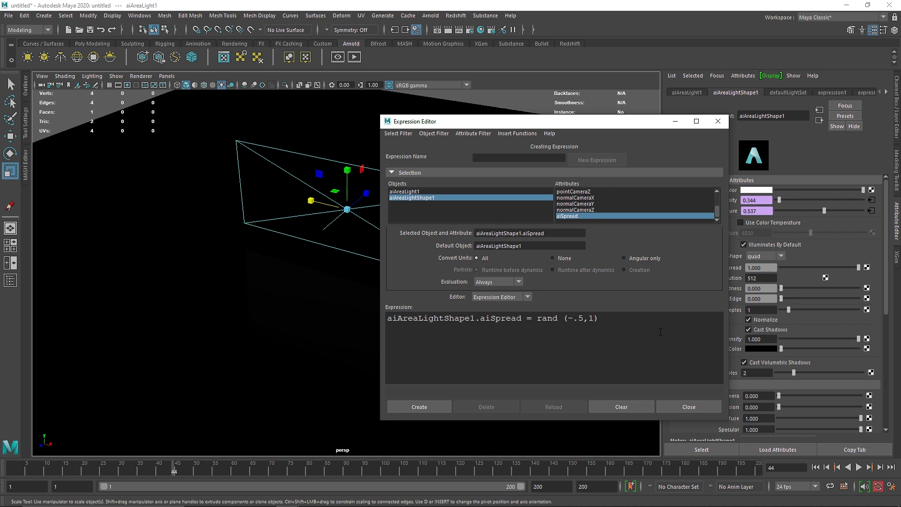
text(;)
click(420, 407)
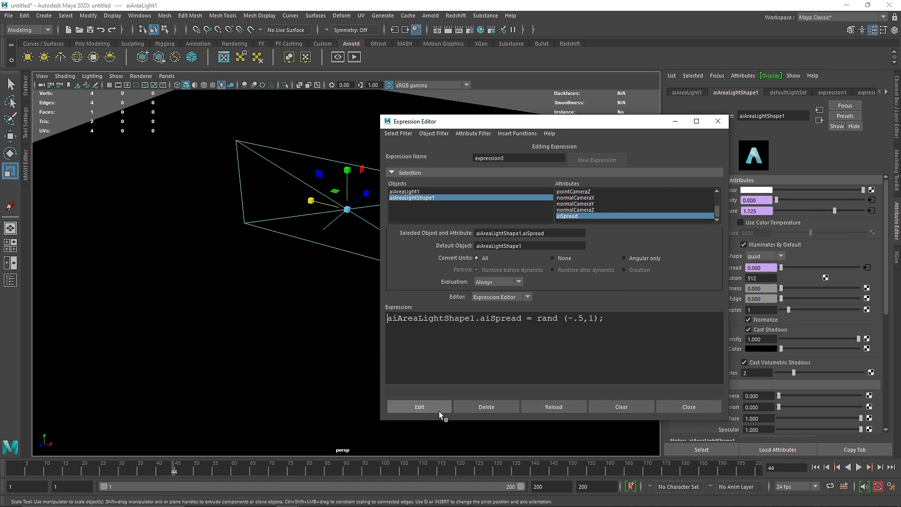
click(682, 406)
alt+drag(469, 235, 352, 207)
Step: Move the area light lower over the ground plane and play the timeline briefly
key(w)
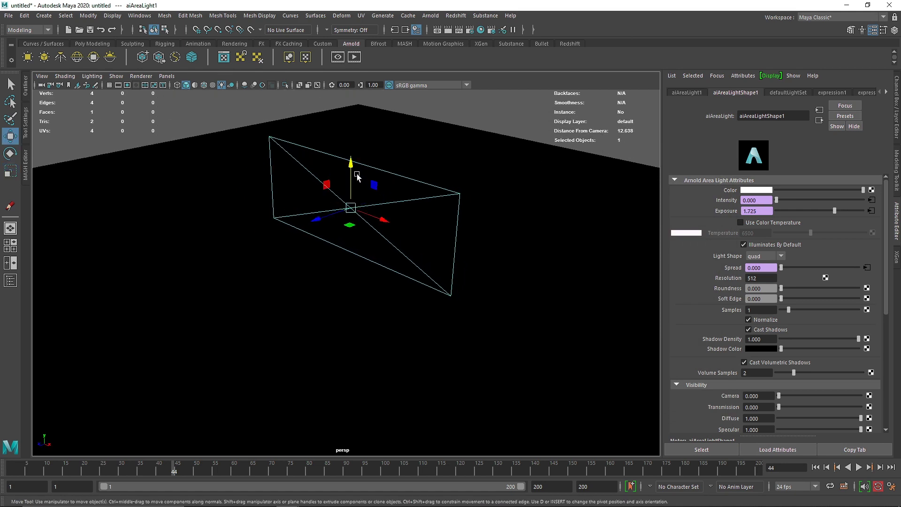
drag(351, 164, 419, 232)
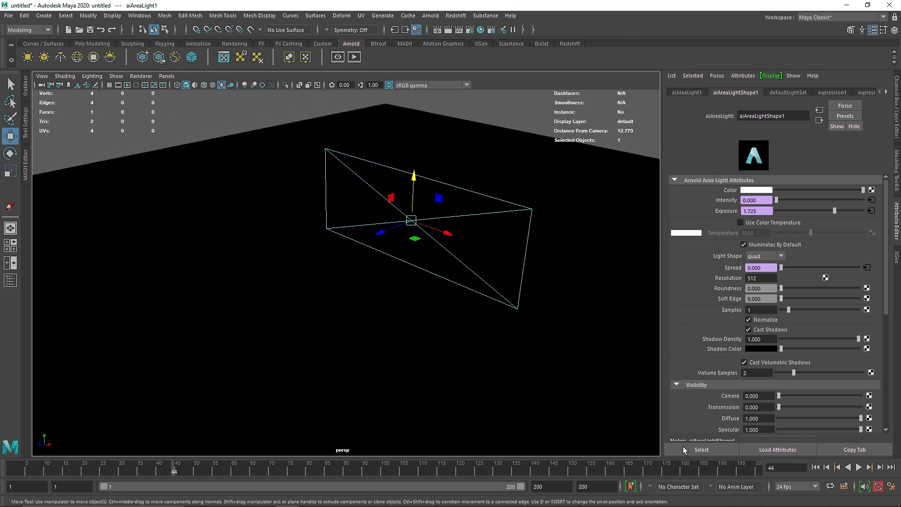
click(858, 468)
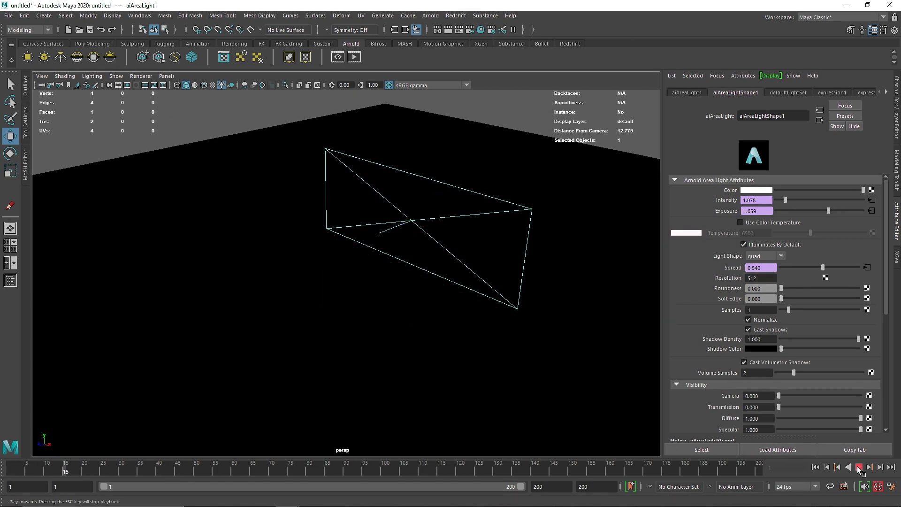
click(858, 468)
Step: Start an interactive Arnold IPR render of the scene from the viewport renderer options
click(141, 76)
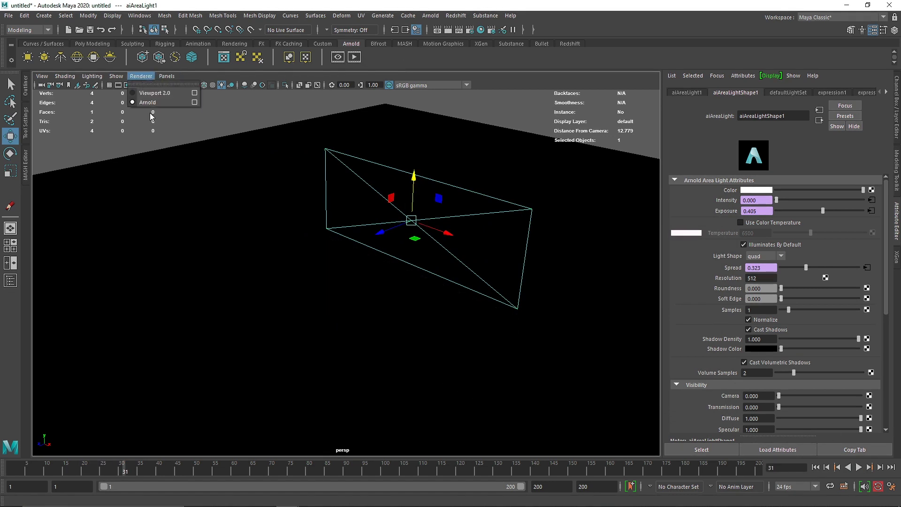
click(151, 103)
click(146, 76)
click(145, 92)
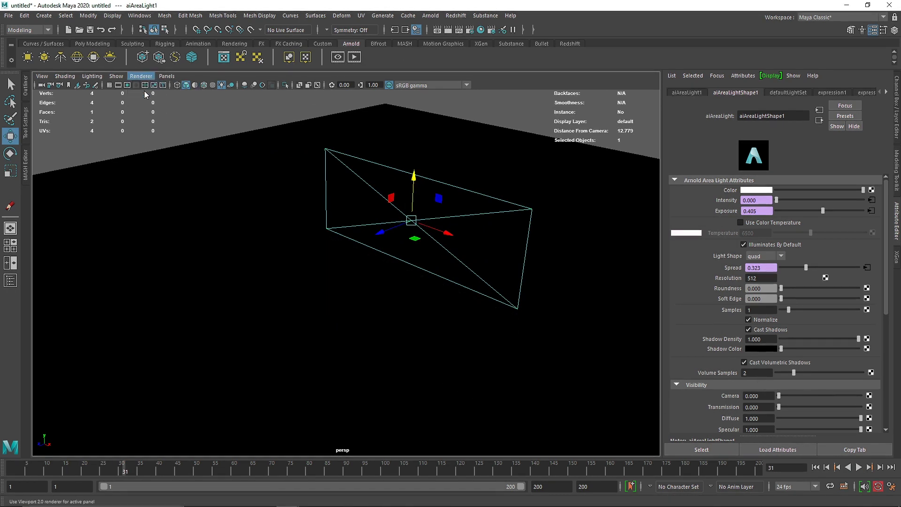
click(143, 77)
click(201, 102)
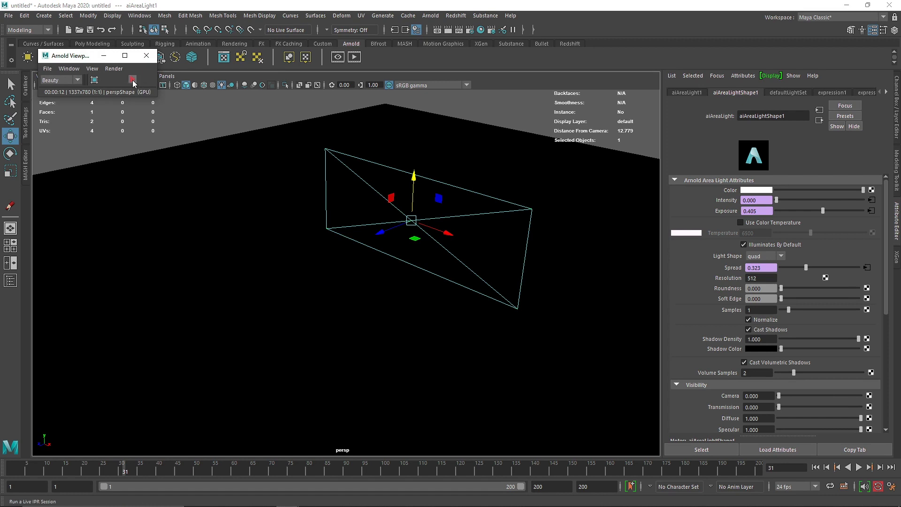
click(134, 84)
mouse_move(499, 315)
alt+mouse_down()
mouse_move(473, 310)
mouse_move(505, 319)
alt+mouse_up()
scroll(479, 300, down, 5)
scroll(430, 263, up, 5)
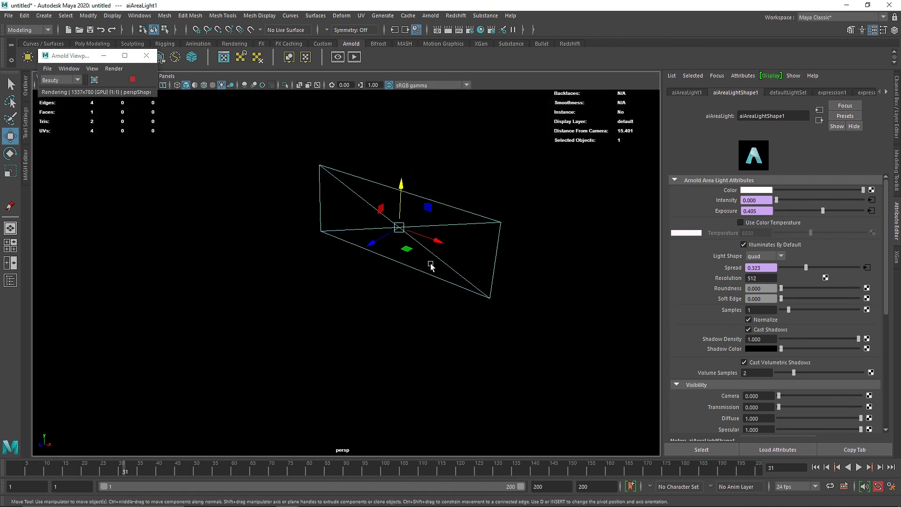
scroll(735, 415, down, 5)
scroll(730, 295, up, 5)
Step: Play from frame 1 with live Arnold rendering, then close it and return to Viewport 2.0
click(816, 467)
alt+middle_drag(414, 247, 416, 262)
click(859, 468)
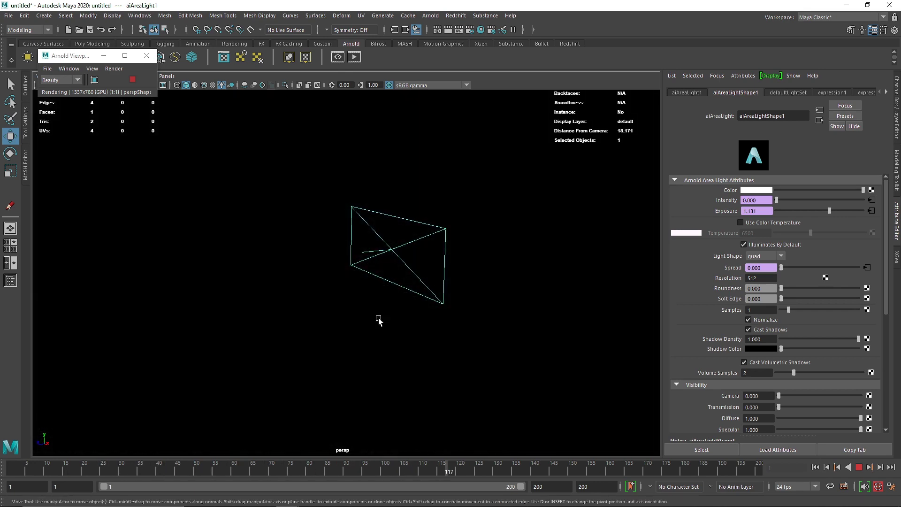
click(859, 467)
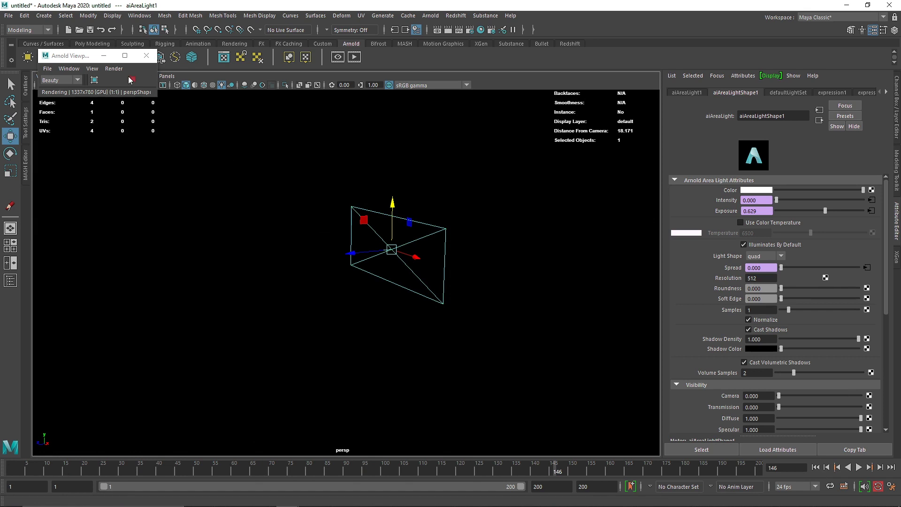
click(146, 56)
click(143, 76)
click(144, 92)
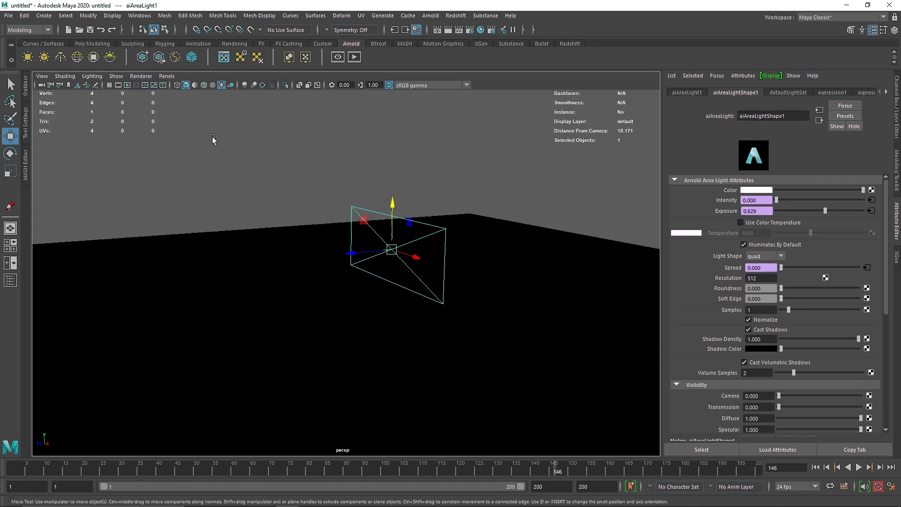
Step: Play the animation from the first frame to watch the light flicker over the ground
alt+drag(225, 147, 316, 207)
alt+middle_drag(385, 236, 366, 200)
mouse_move(368, 200)
alt+mouse_down()
mouse_move(372, 193)
mouse_move(373, 203)
alt+mouse_up()
click(815, 467)
click(859, 467)
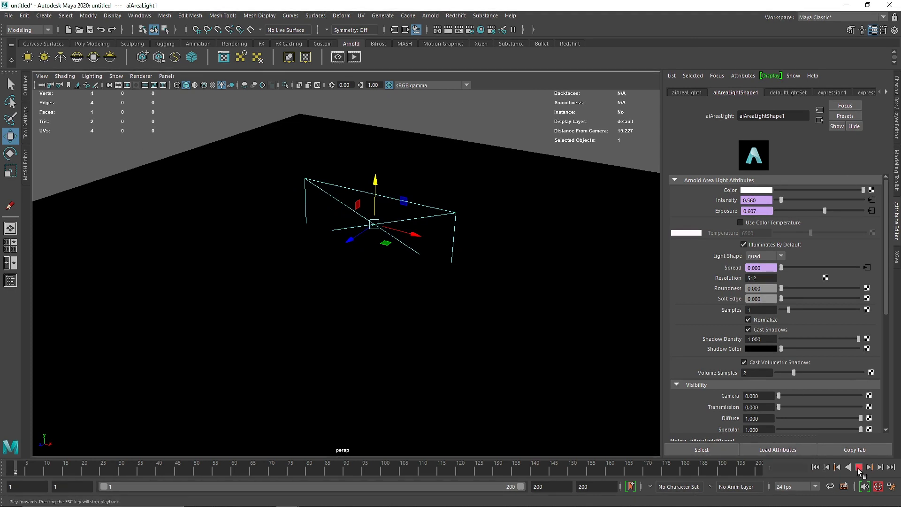
scroll(454, 281, up, 3)
alt+drag(400, 249, 426, 251)
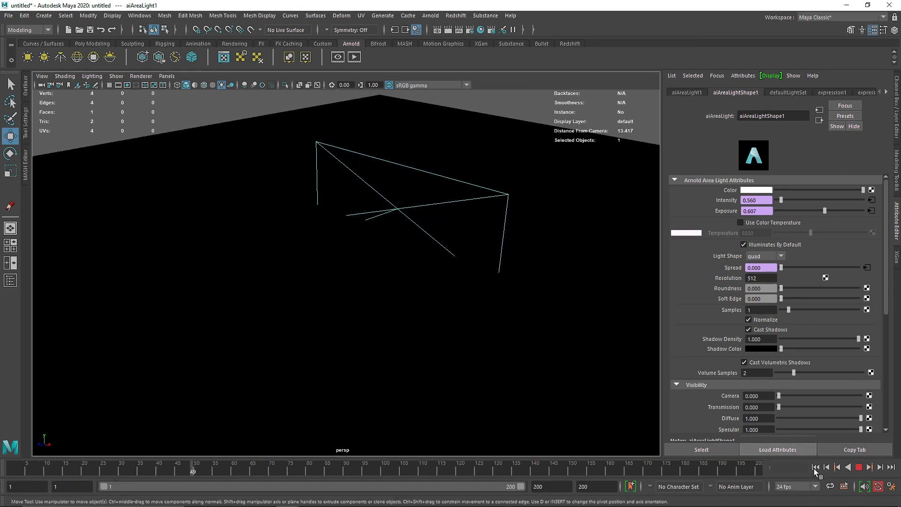
click(859, 469)
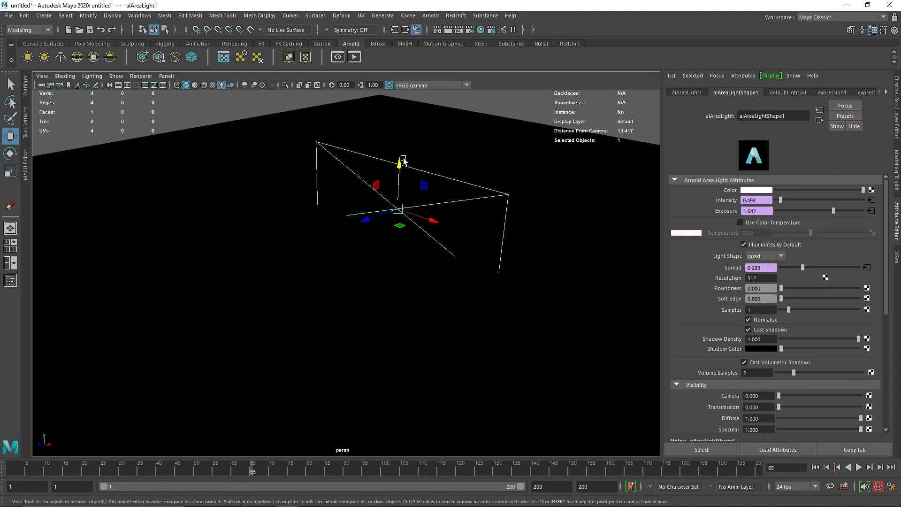
Step: Raise the area light to Translate Y 1.447 and play the animation again
click(500, 101)
click(408, 169)
drag(400, 164, 400, 127)
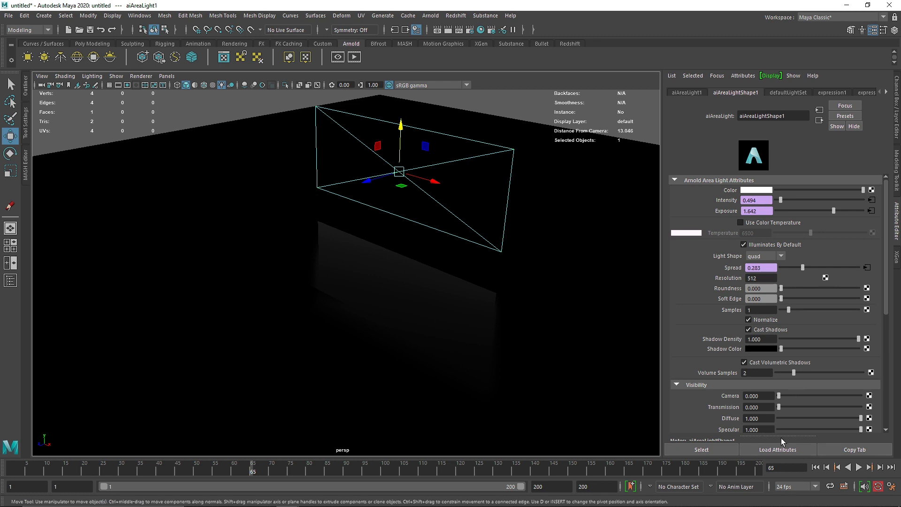
click(858, 467)
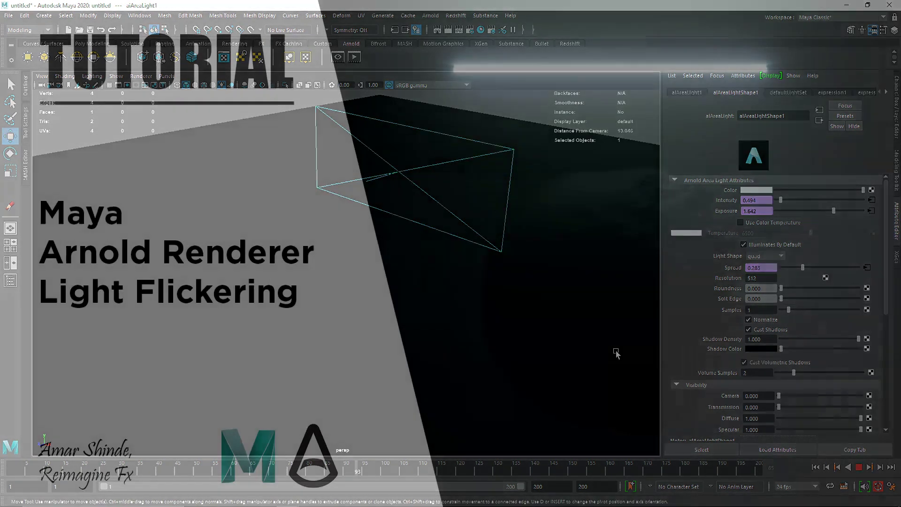